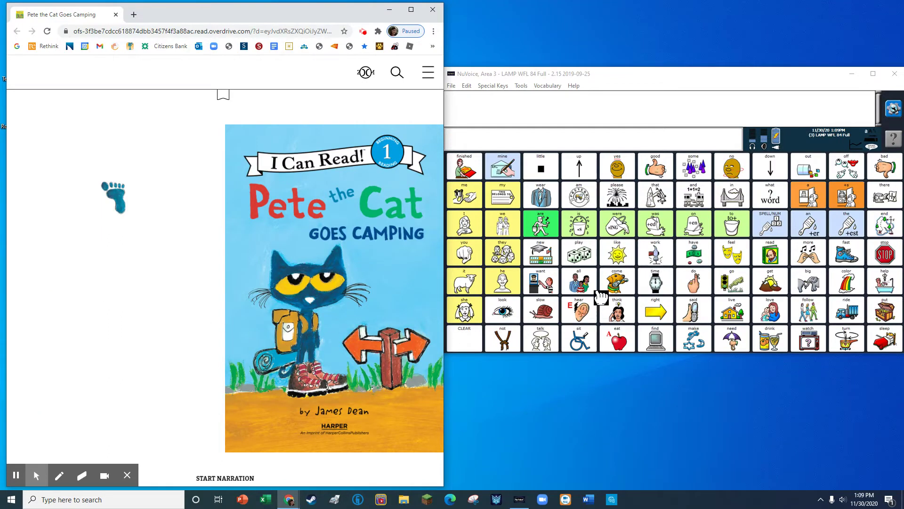
- Compose 'cat go camping' from PET/FARM cat, go and CAMP camping, then clear it
{"action": "left_click", "coordinate": [613, 287]}
{"action": "left_click", "coordinate": [512, 178]}
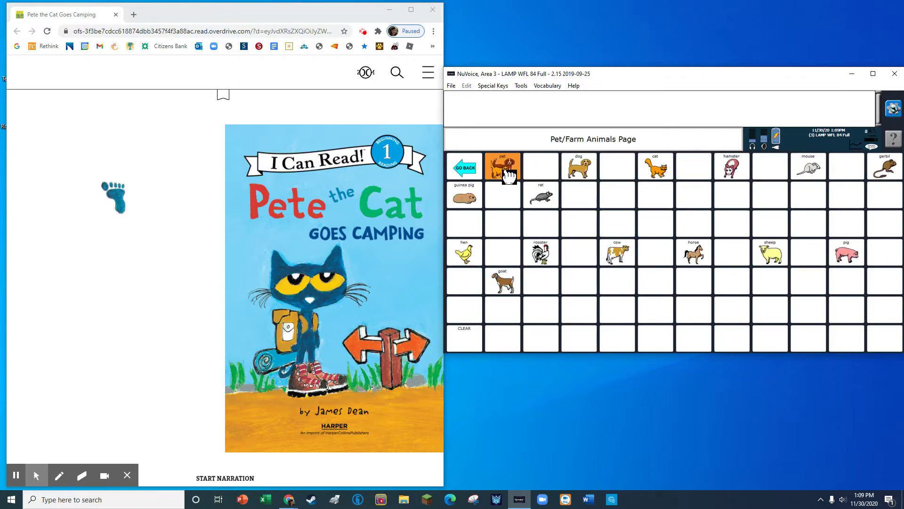
{"action": "left_click", "coordinate": [657, 171]}
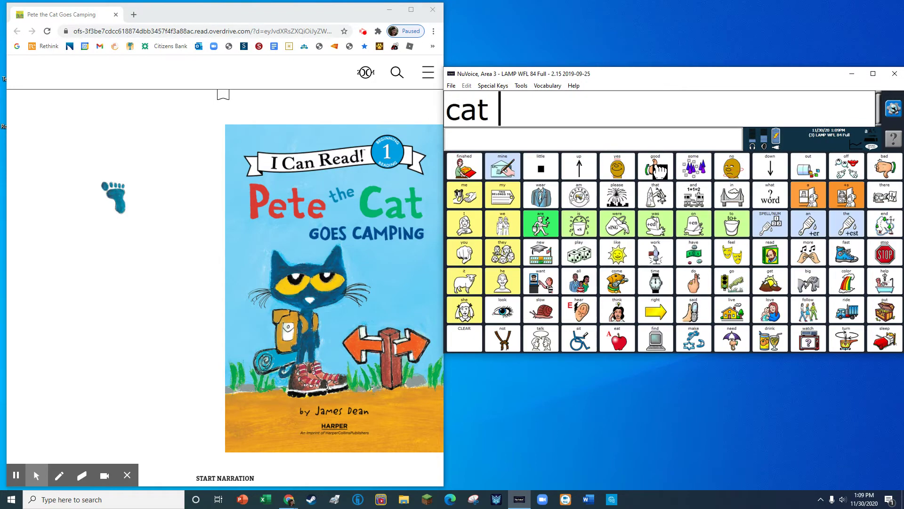
{"action": "left_click", "coordinate": [730, 281]}
{"action": "left_click", "coordinate": [548, 229]}
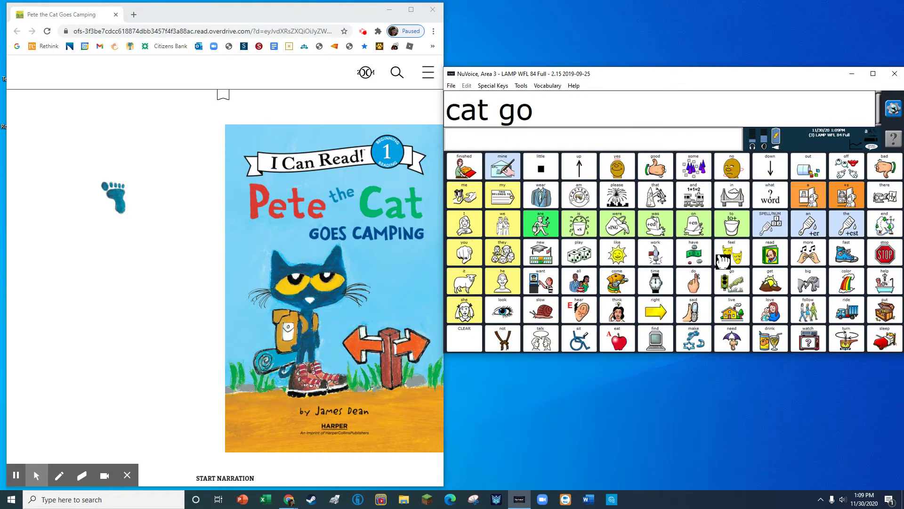
{"action": "left_click", "coordinate": [844, 255]}
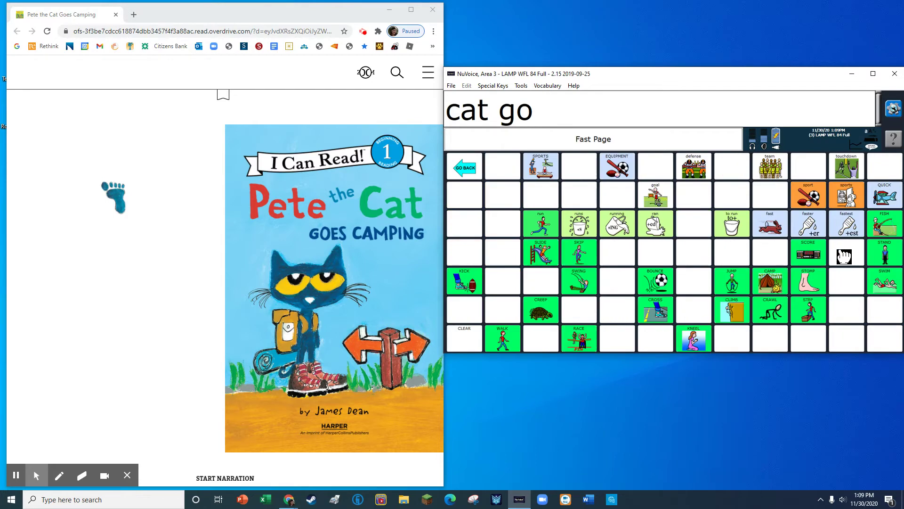
{"action": "left_click", "coordinate": [777, 280]}
{"action": "left_click", "coordinate": [617, 228]}
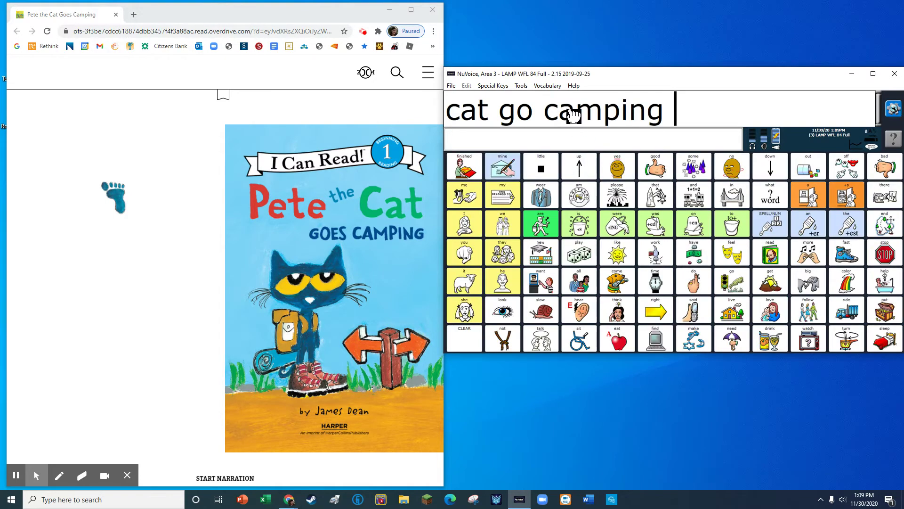
{"action": "left_click", "coordinate": [466, 342]}
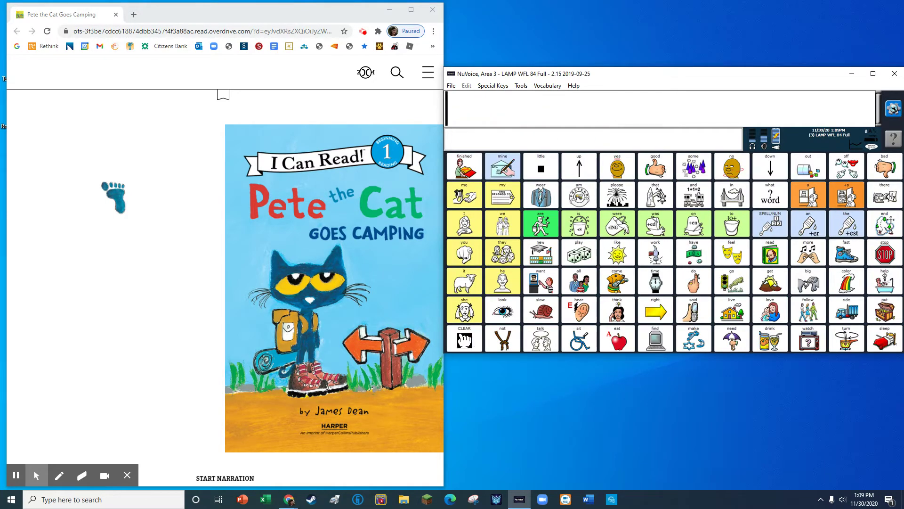
- Turn to the first spread, then build and clear the phrase 'give box'
{"action": "left_click", "coordinate": [412, 312]}
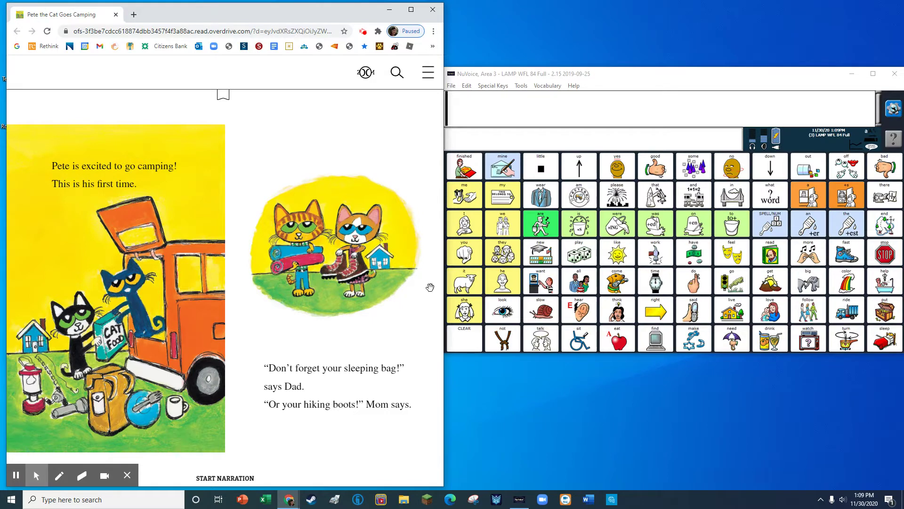
{"action": "left_click", "coordinate": [464, 197]}
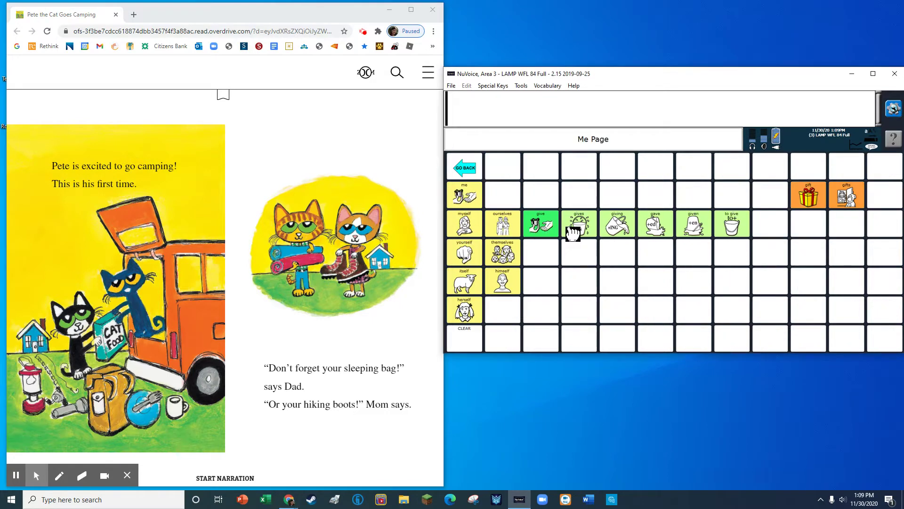
{"action": "left_click", "coordinate": [541, 227]}
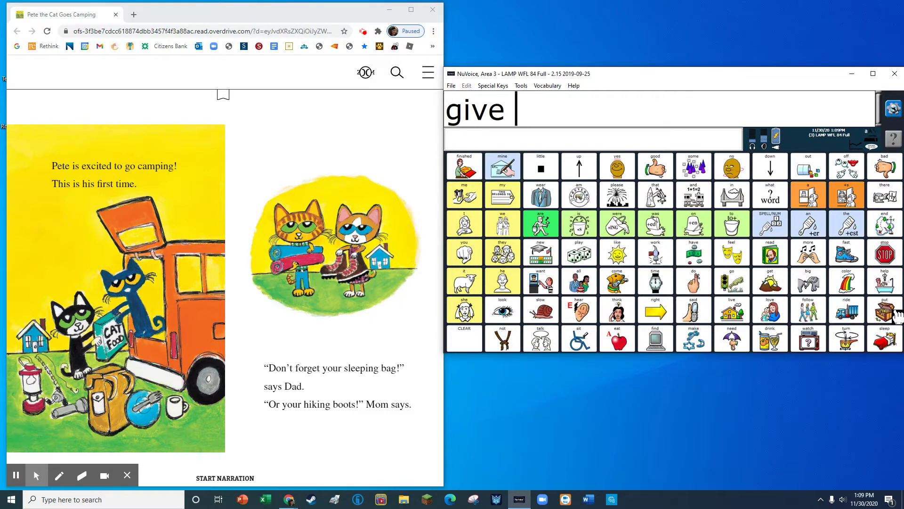
{"action": "left_click", "coordinate": [896, 313]}
{"action": "left_click", "coordinate": [733, 170]}
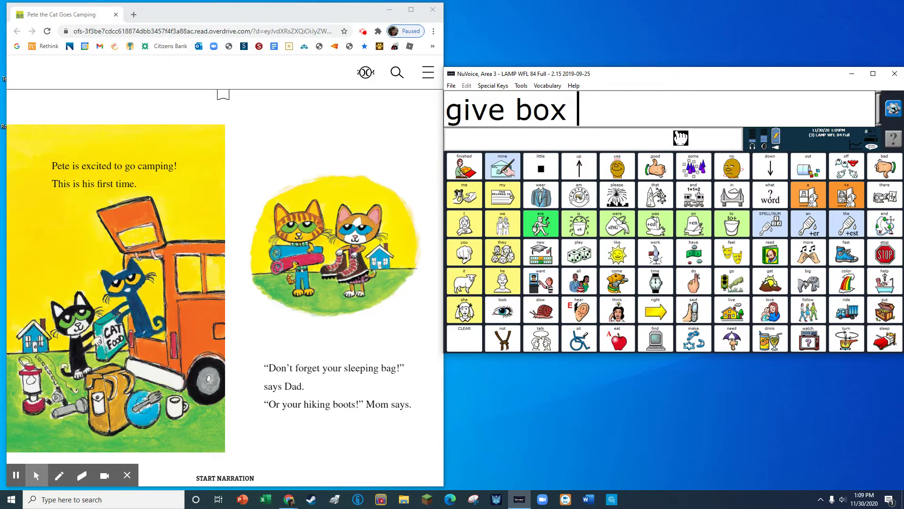
{"action": "left_click", "coordinate": [466, 344]}
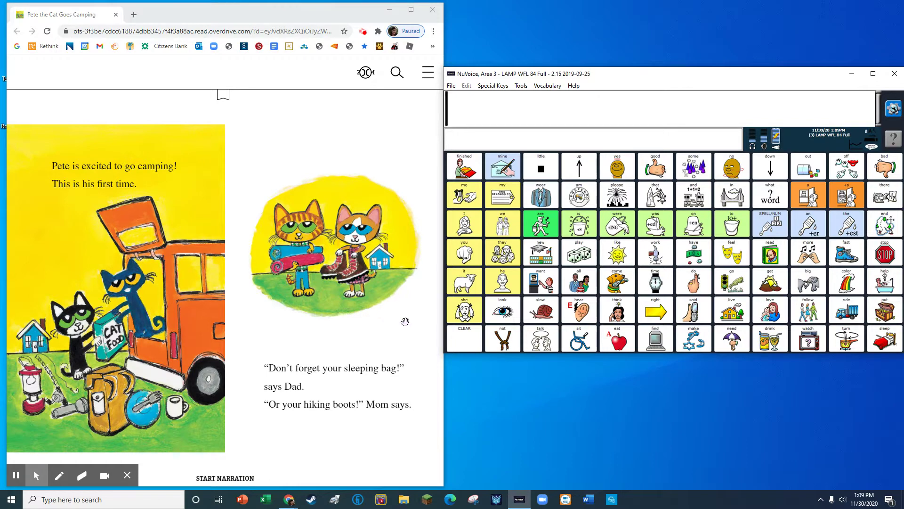
- Build 'holding sleeping bag', clear it, and turn to the campsite spread
{"action": "left_click", "coordinate": [706, 290]}
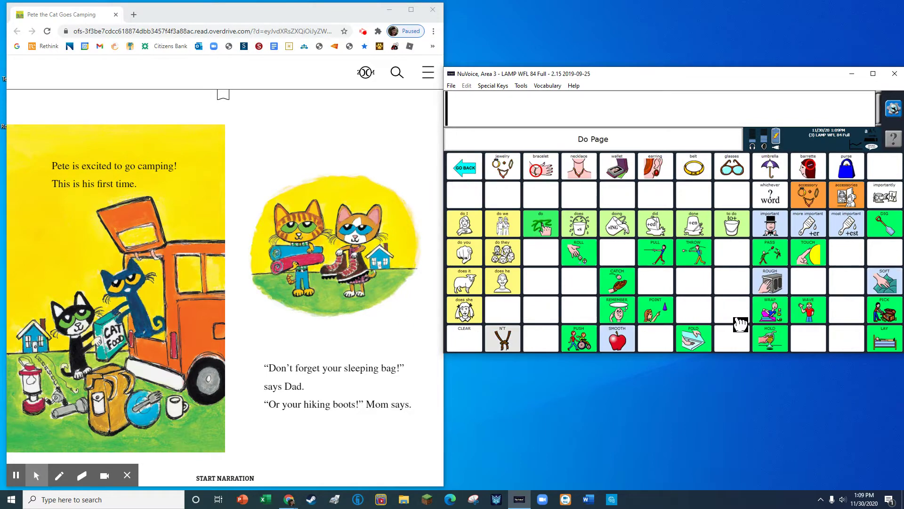
{"action": "left_click", "coordinate": [770, 339]}
{"action": "left_click", "coordinate": [620, 231]}
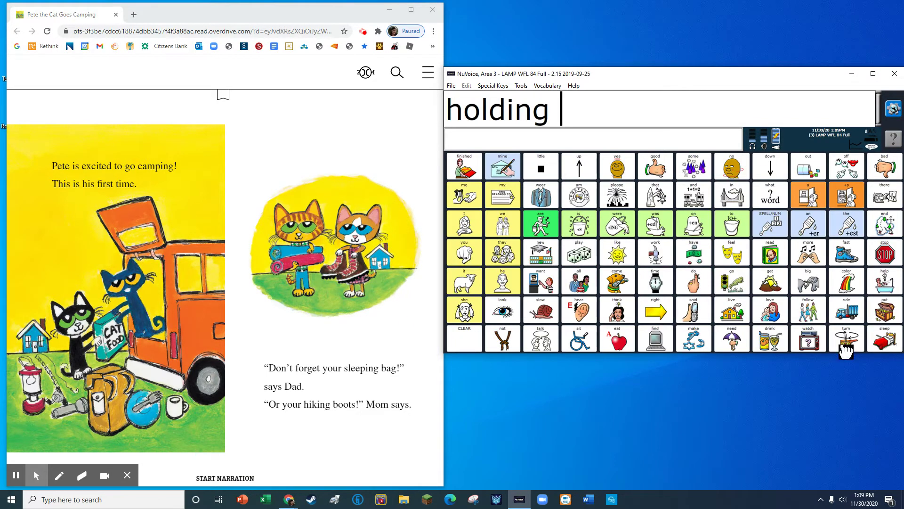
{"action": "left_click", "coordinate": [884, 339]}
{"action": "left_click", "coordinate": [620, 233]}
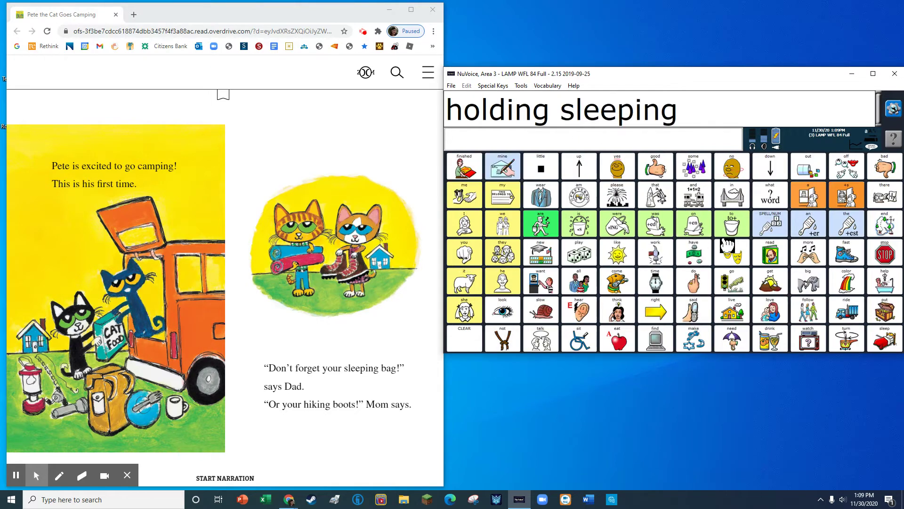
{"action": "left_click", "coordinate": [881, 308]}
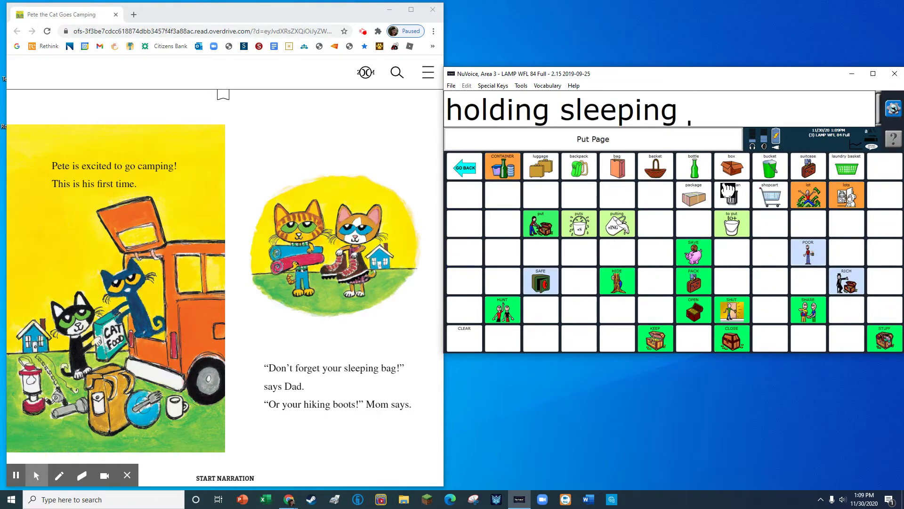
{"action": "left_click", "coordinate": [622, 168]}
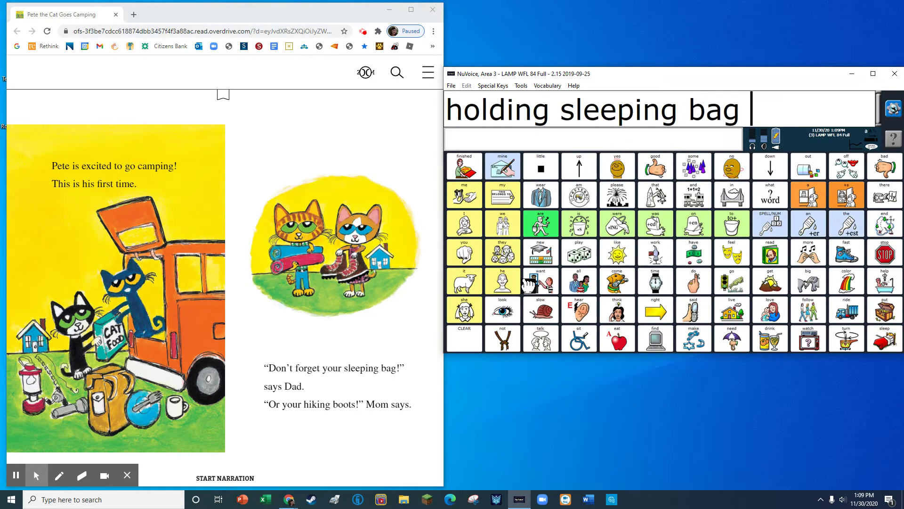
{"action": "left_click", "coordinate": [466, 342]}
{"action": "left_click", "coordinate": [415, 312]}
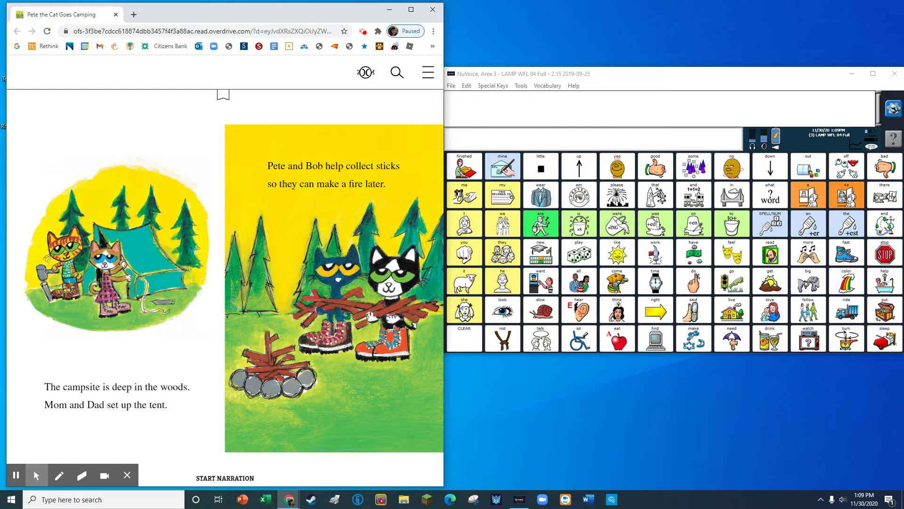
- Build 'put up tent' using EQUIPMENT for tent, then clear the message
{"action": "left_click", "coordinate": [895, 311]}
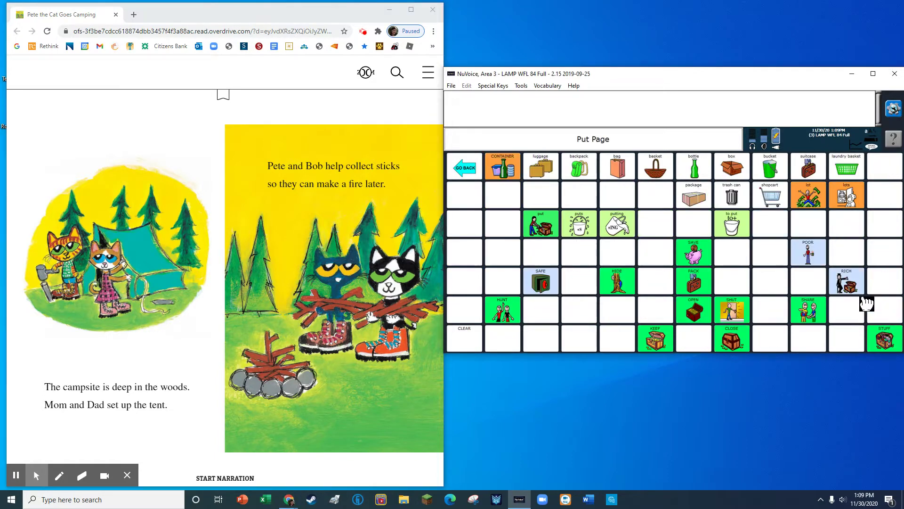
{"action": "left_click", "coordinate": [545, 226]}
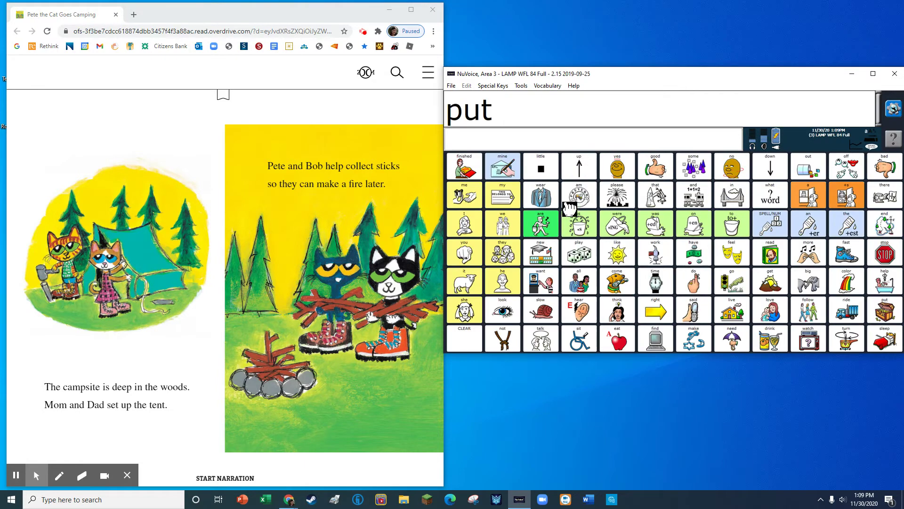
{"action": "left_click", "coordinate": [588, 176]}
{"action": "left_click", "coordinate": [586, 174]}
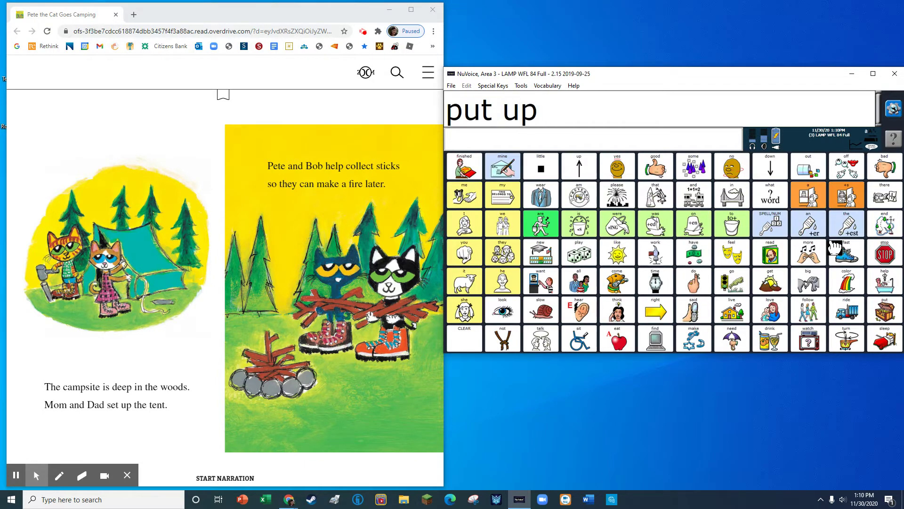
{"action": "left_click", "coordinate": [844, 259]}
{"action": "left_click", "coordinate": [615, 172]}
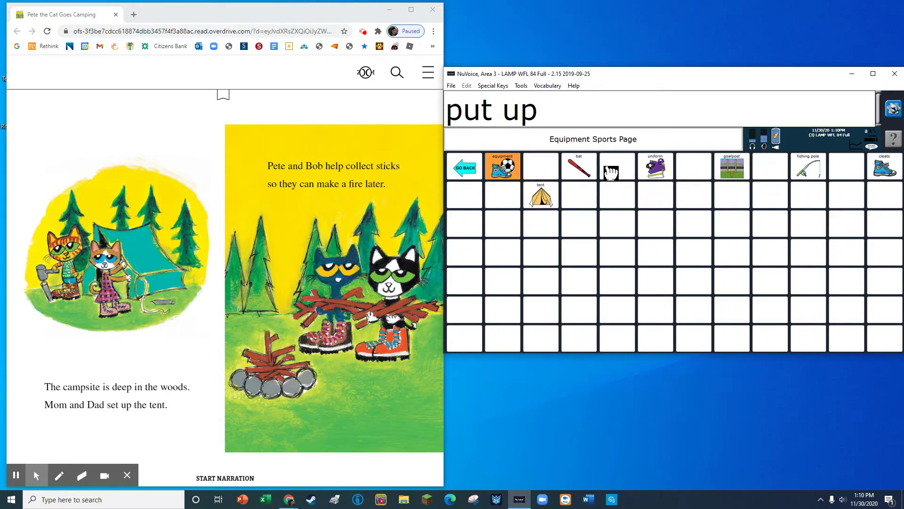
{"action": "left_click", "coordinate": [543, 196]}
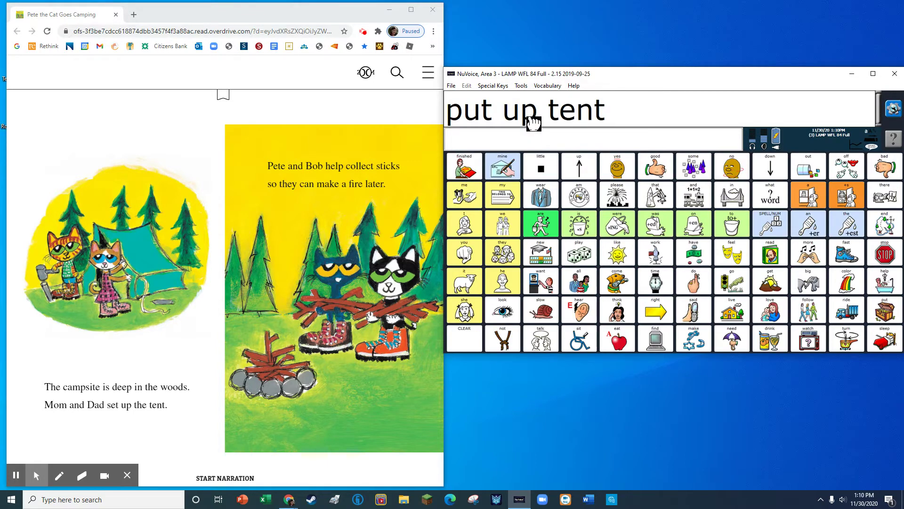
{"action": "left_click", "coordinate": [462, 339]}
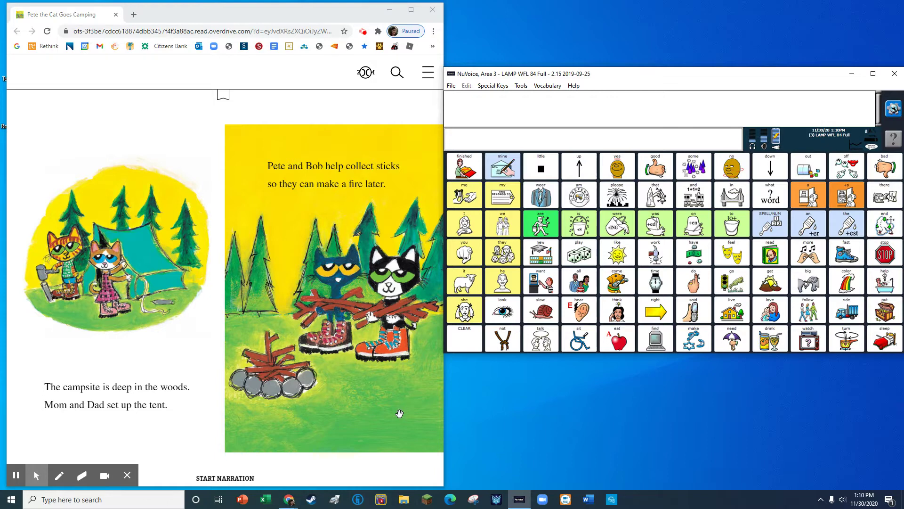
- Build 'carrying sticks', pluralizing stick from TREES, then clear the message
{"action": "left_click", "coordinate": [619, 287]}
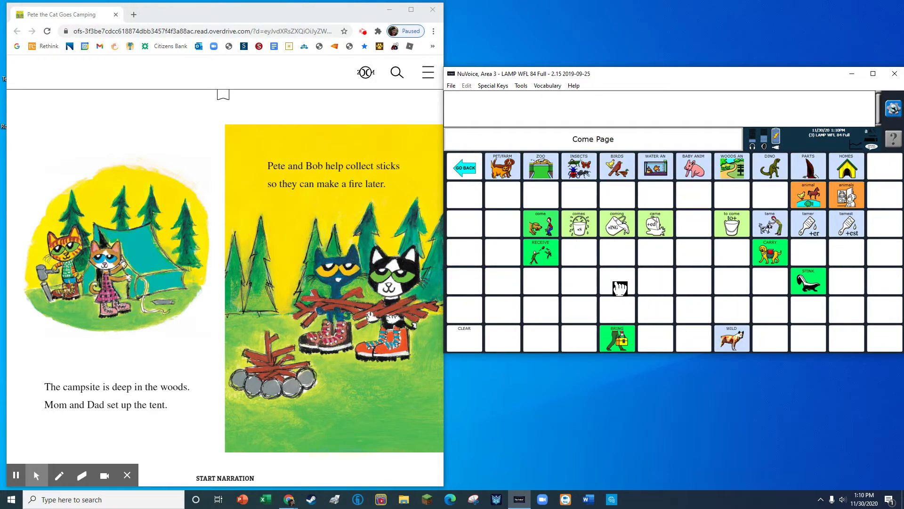
{"action": "left_click", "coordinate": [770, 254]}
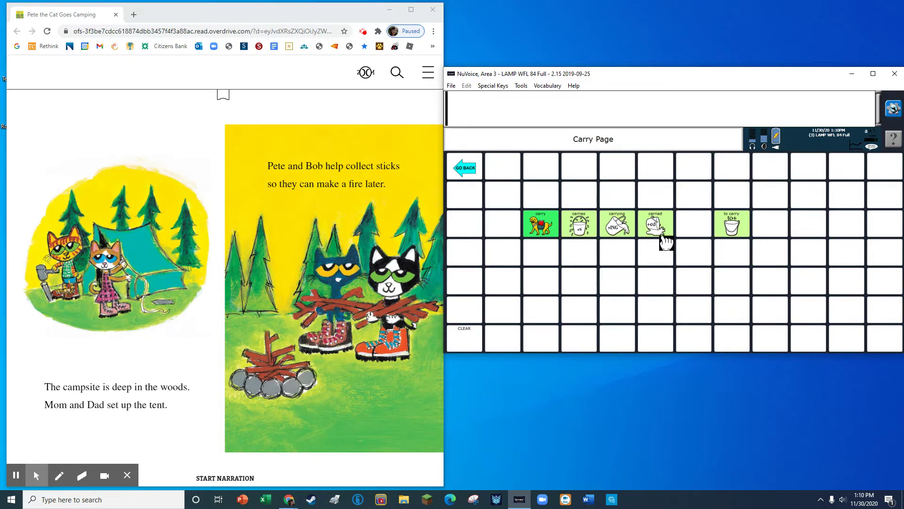
{"action": "left_click", "coordinate": [617, 228]}
{"action": "left_click", "coordinate": [765, 285]}
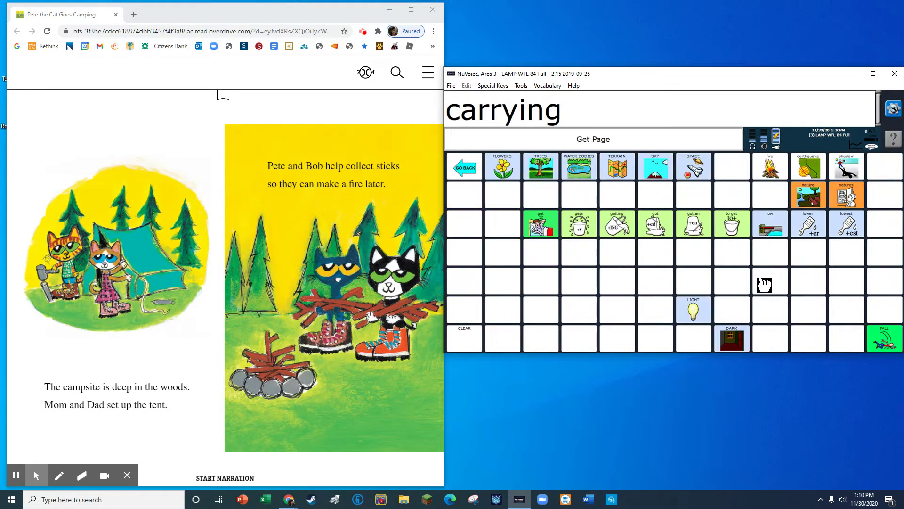
{"action": "left_click", "coordinate": [541, 169]}
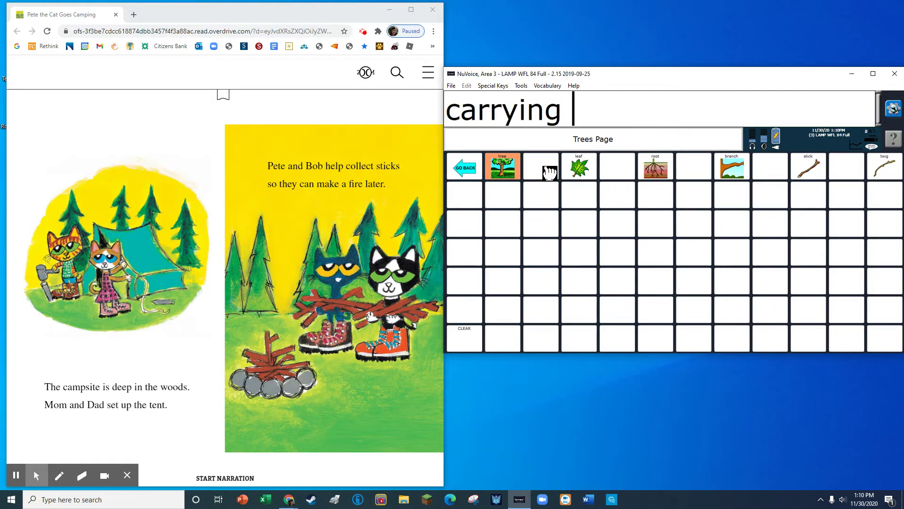
{"action": "left_click", "coordinate": [815, 164]}
{"action": "left_click", "coordinate": [846, 195]}
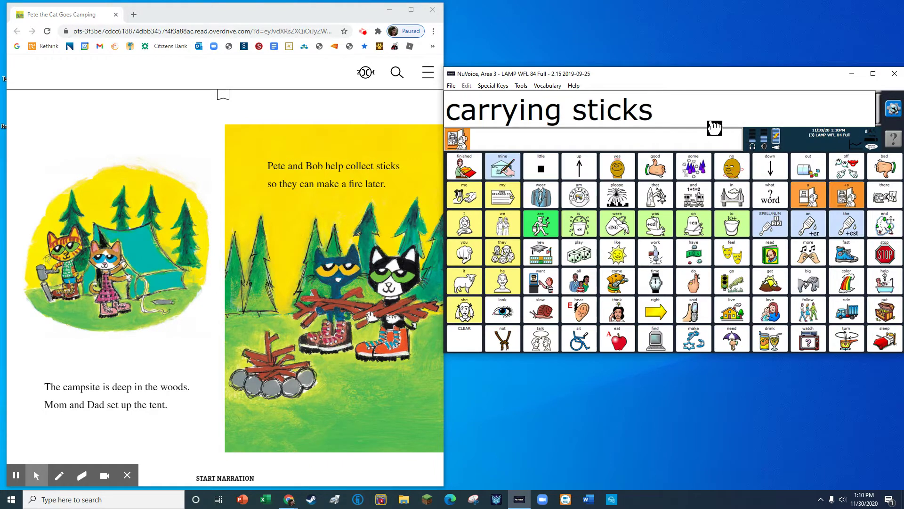
{"action": "left_click", "coordinate": [466, 342]}
- Turn to the hiking spread, then build and clear 'pointing to ground'
{"action": "left_click", "coordinate": [413, 297]}
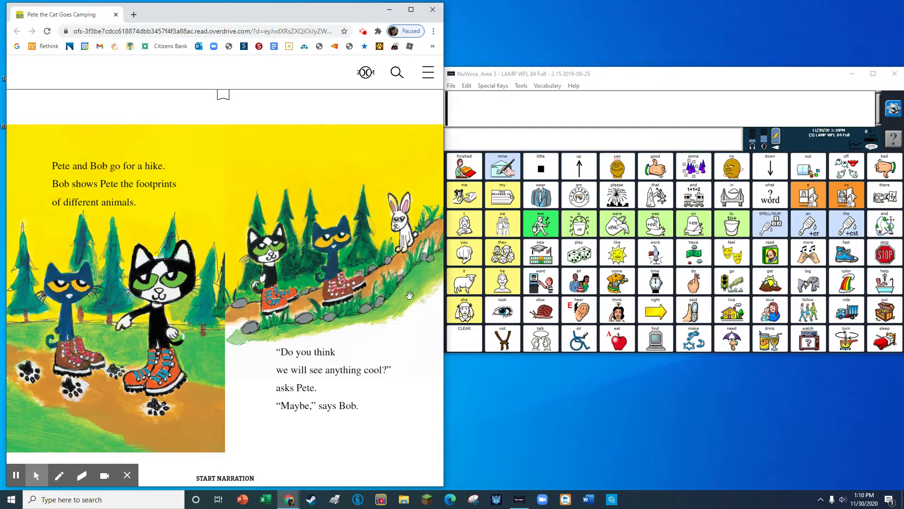
{"action": "left_click", "coordinate": [699, 285]}
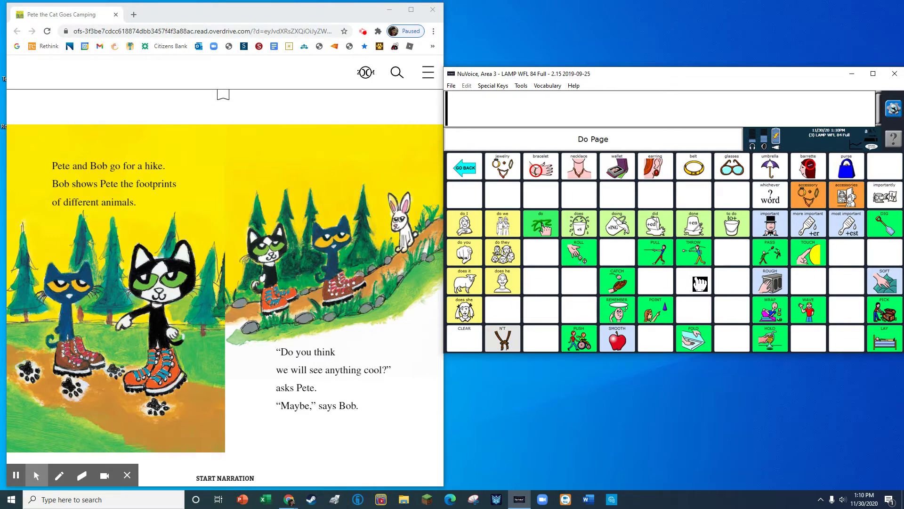
{"action": "left_click", "coordinate": [655, 312]}
{"action": "left_click", "coordinate": [624, 232]}
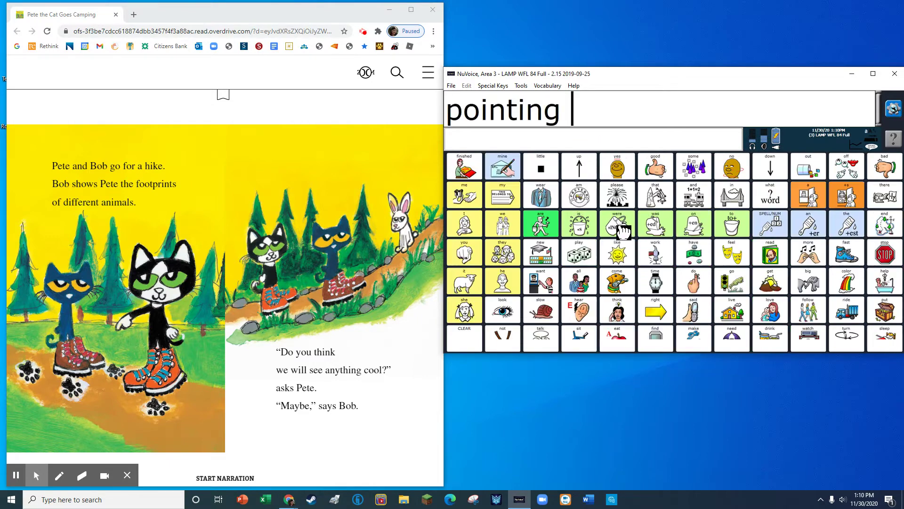
{"action": "left_click", "coordinate": [738, 231]}
{"action": "left_click", "coordinate": [767, 277]}
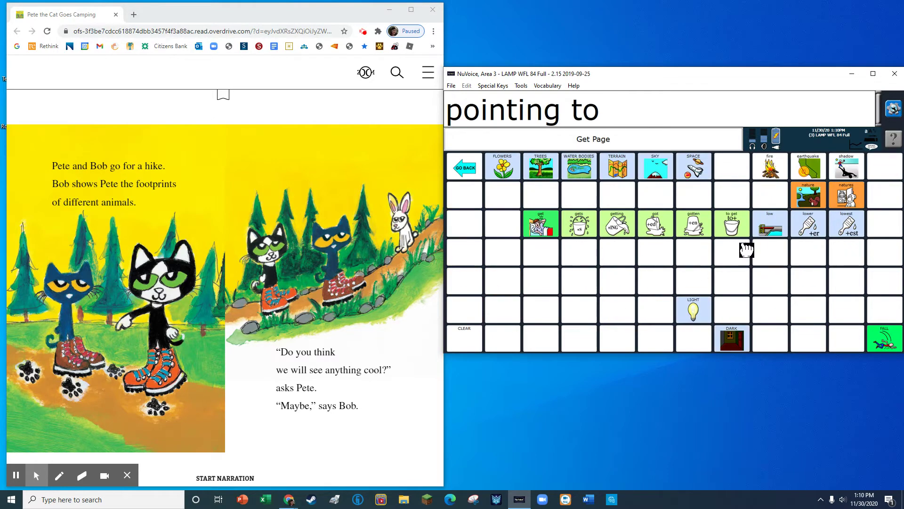
{"action": "left_click", "coordinate": [625, 175]}
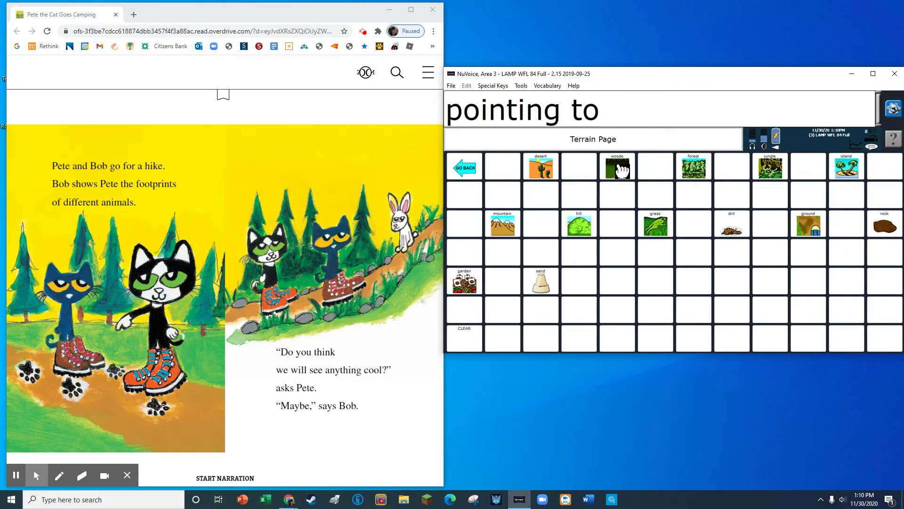
{"action": "left_click", "coordinate": [808, 221]}
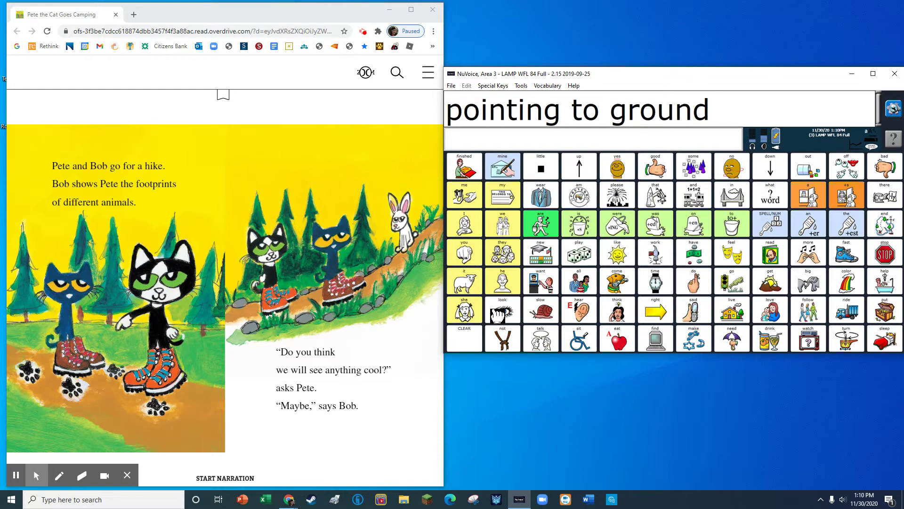
{"action": "left_click", "coordinate": [471, 346]}
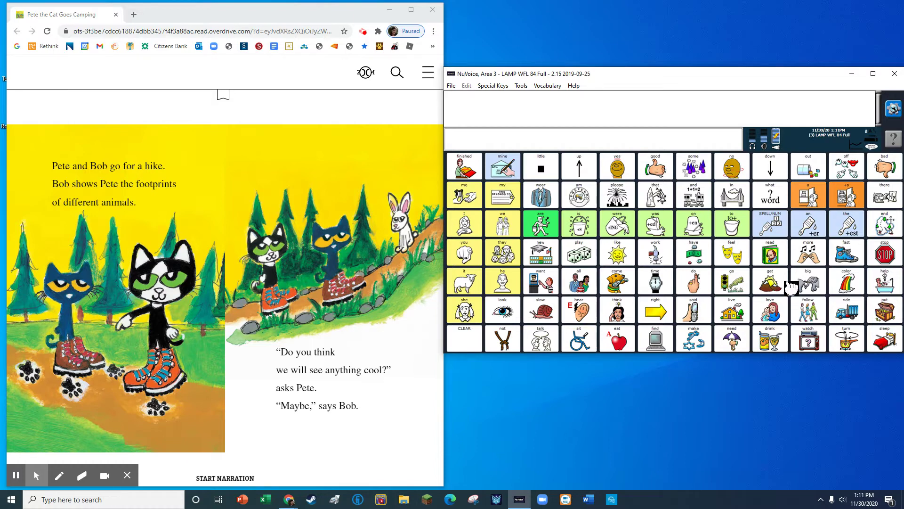
- Build and clear 'walking up', then turn to the fishing spread
{"action": "left_click", "coordinate": [846, 257]}
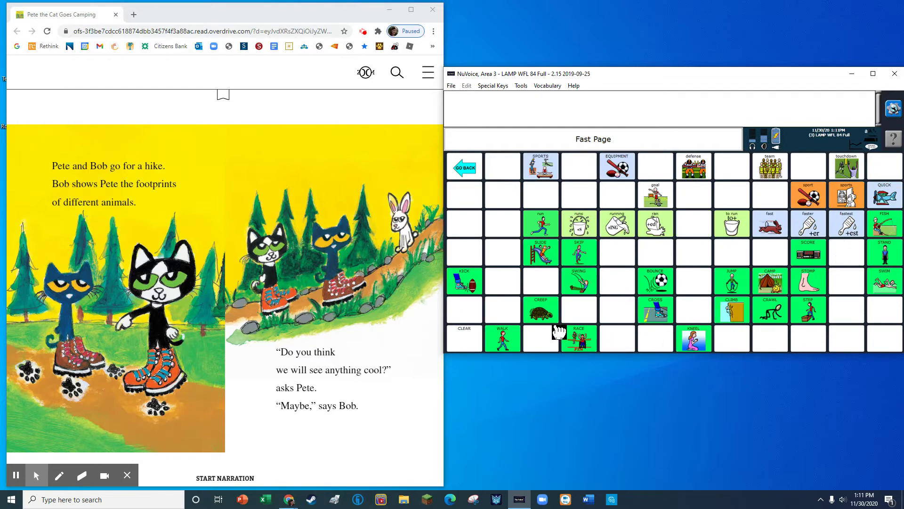
{"action": "left_click", "coordinate": [503, 343]}
{"action": "left_click", "coordinate": [625, 229]}
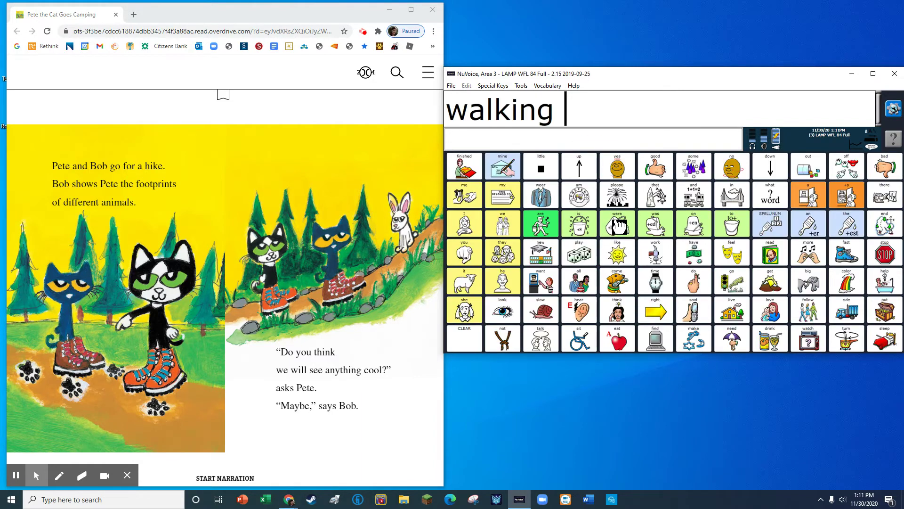
{"action": "left_click", "coordinate": [579, 168]}
{"action": "left_click", "coordinate": [577, 167]}
{"action": "left_click", "coordinate": [460, 342]}
{"action": "left_click", "coordinate": [418, 313]}
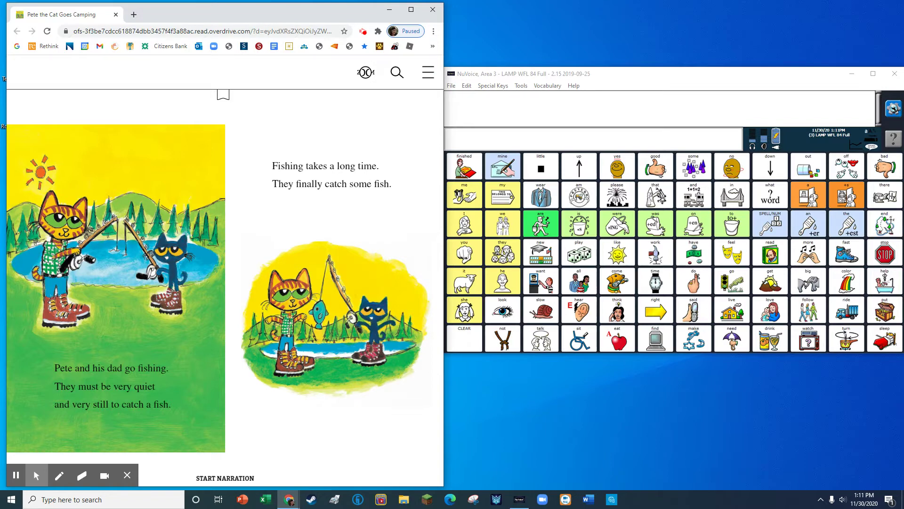
- Build 'fishing in water' from FISH, in and drink's water, then clear it
{"action": "left_click", "coordinate": [850, 262]}
{"action": "left_click", "coordinate": [879, 230]}
{"action": "left_click", "coordinate": [617, 231]}
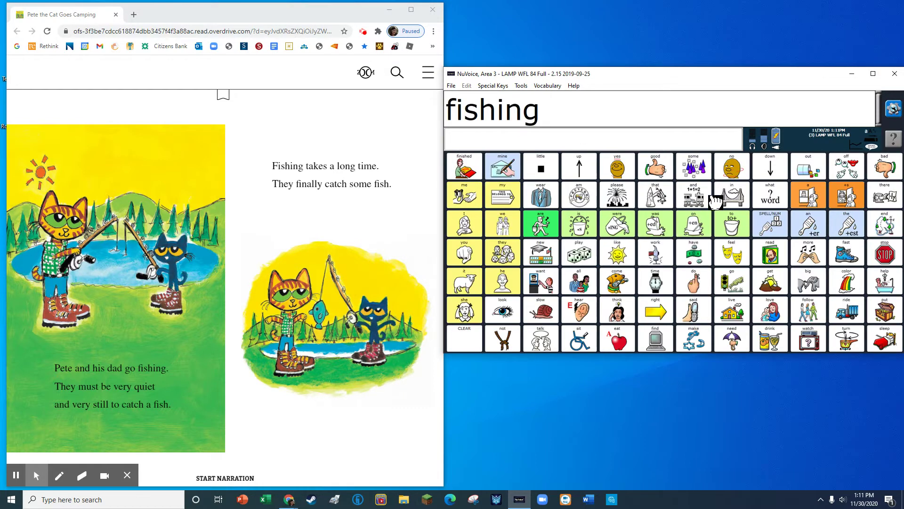
{"action": "left_click", "coordinate": [736, 199]}
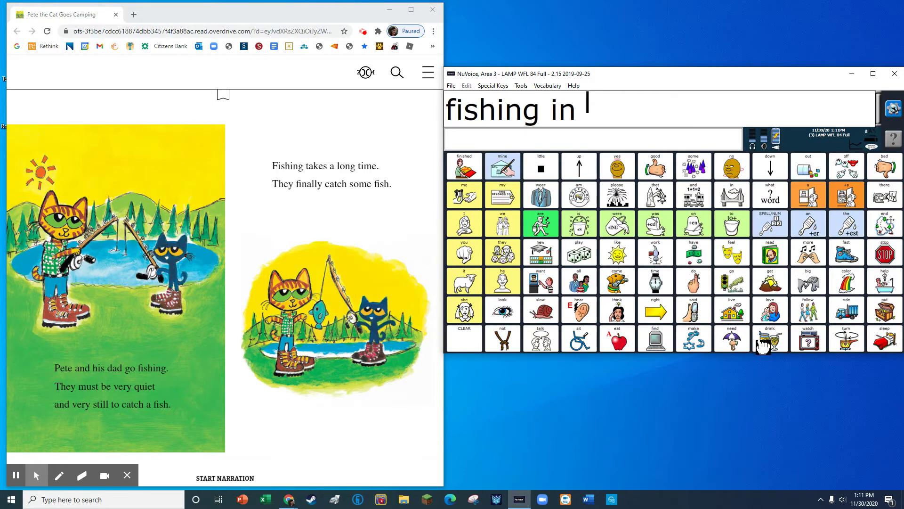
{"action": "left_click", "coordinate": [760, 342]}
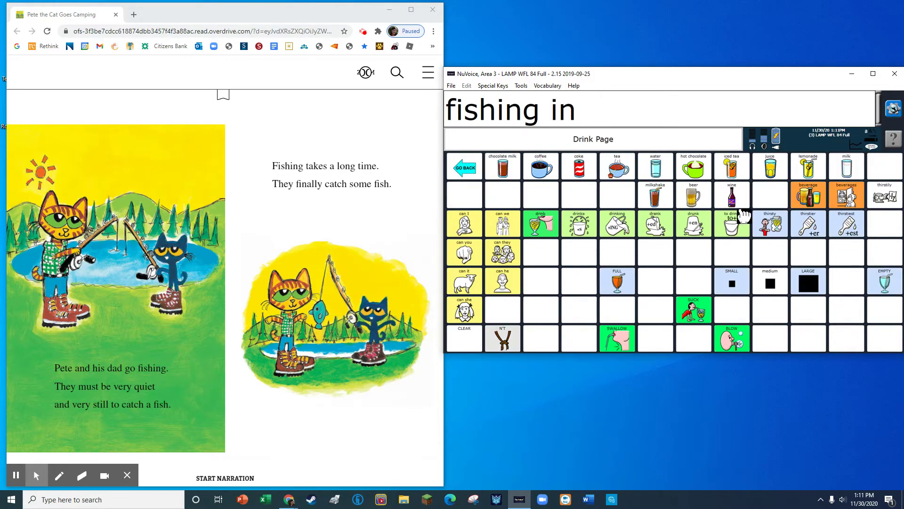
{"action": "left_click", "coordinate": [664, 175]}
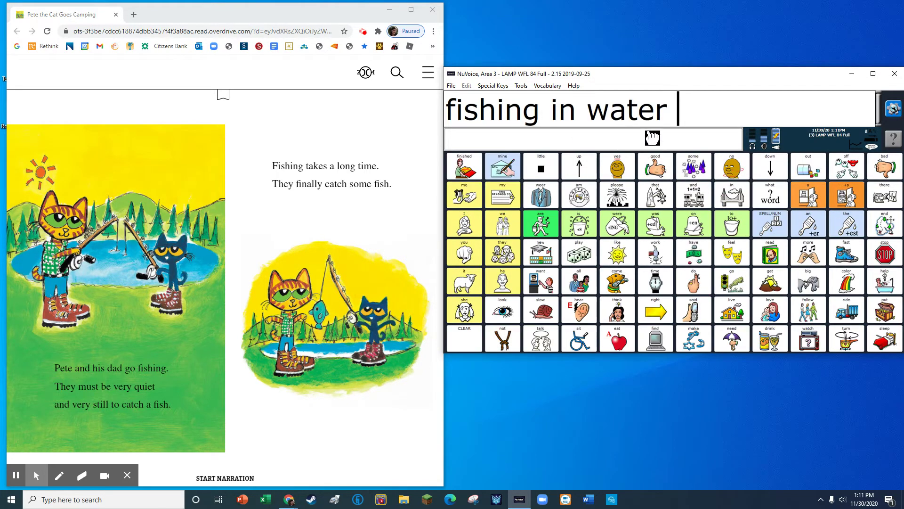
{"action": "left_click", "coordinate": [467, 343]}
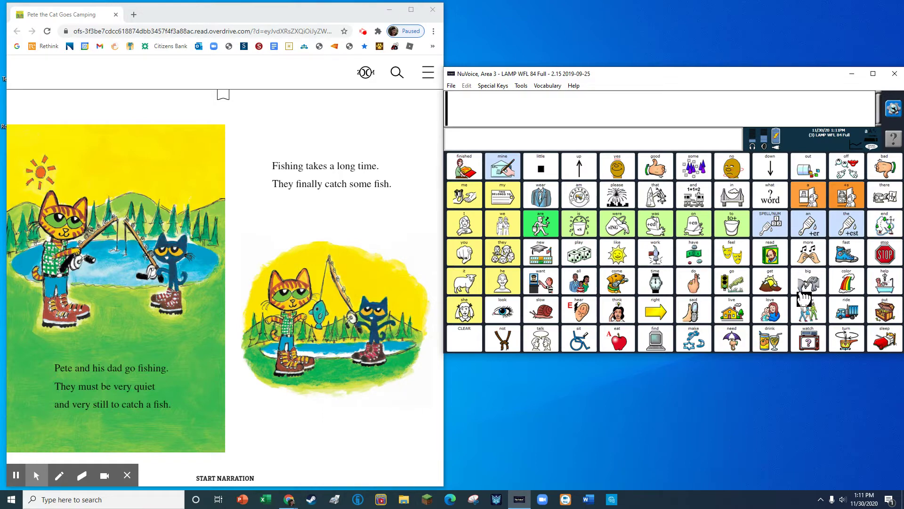
- Build and clear 'catch fish', then turn to the campfire spread
{"action": "left_click", "coordinate": [701, 287]}
{"action": "left_click", "coordinate": [615, 290]}
{"action": "left_click", "coordinate": [552, 235]}
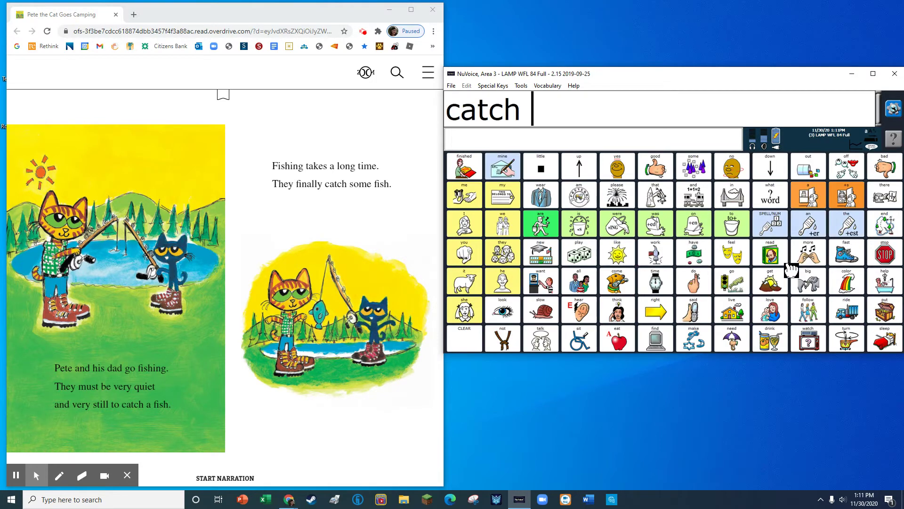
{"action": "left_click", "coordinate": [859, 253]}
{"action": "left_click", "coordinate": [881, 225]}
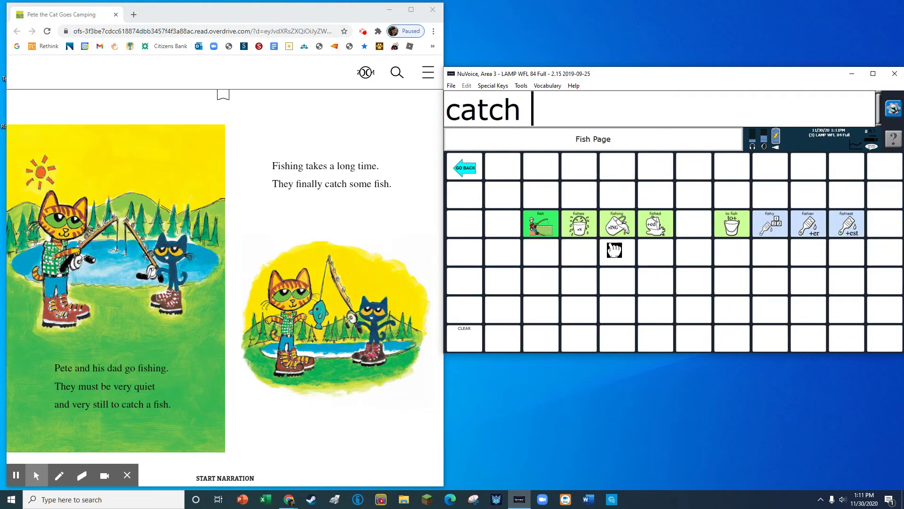
{"action": "left_click", "coordinate": [546, 230]}
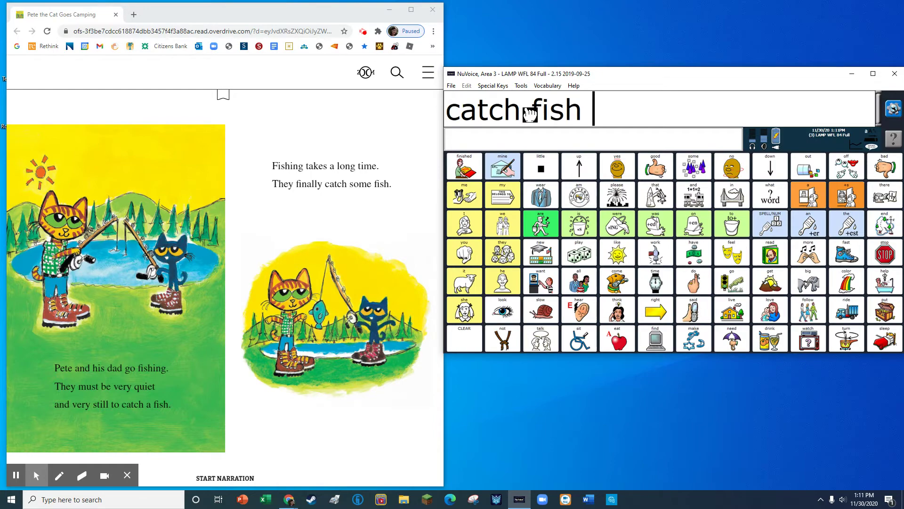
{"action": "left_click", "coordinate": [453, 347]}
{"action": "left_click", "coordinate": [425, 328]}
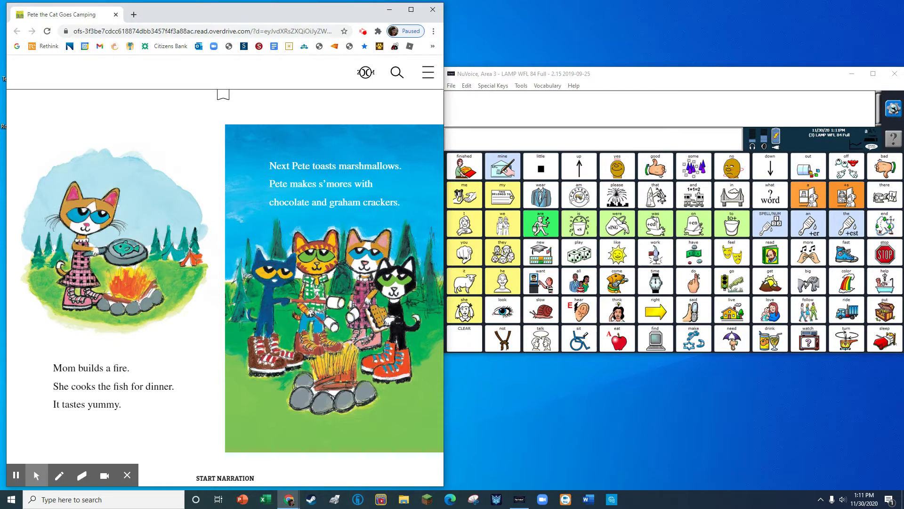
- Build and clear 'cooking over fire' via COOK, over and fire, then turn to the Bigfoot spread
{"action": "left_click", "coordinate": [846, 343]}
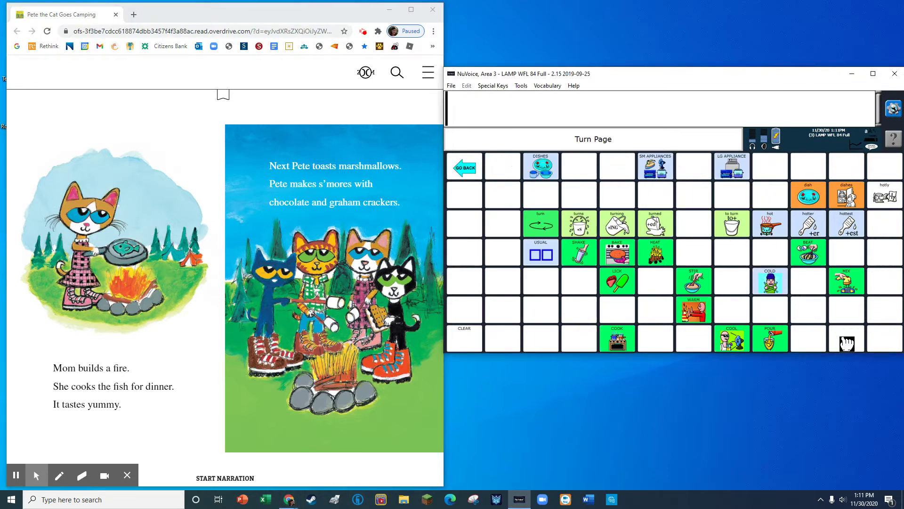
{"action": "left_click", "coordinate": [617, 346]}
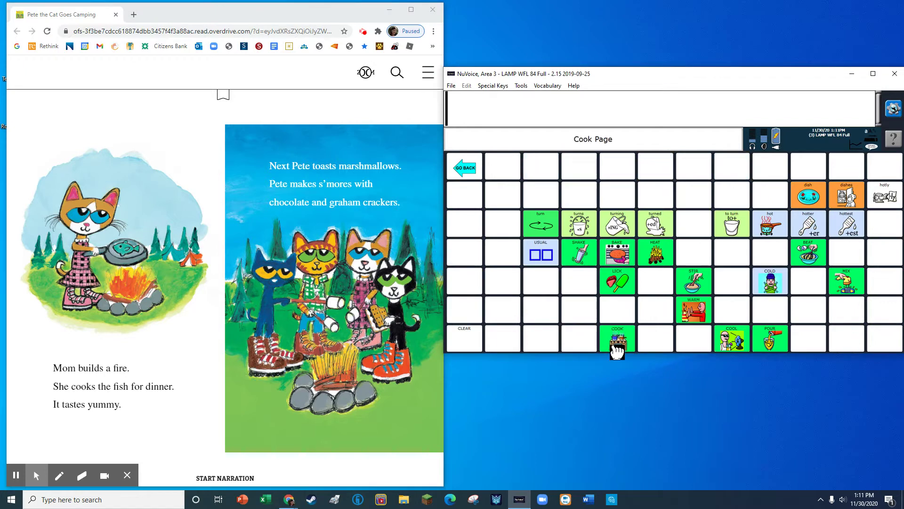
{"action": "left_click", "coordinate": [618, 227]}
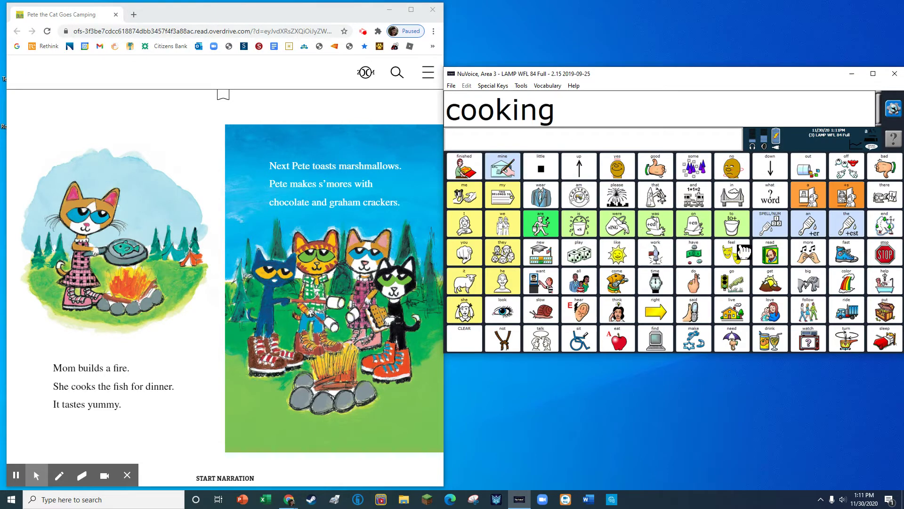
{"action": "left_click", "coordinate": [730, 200]}
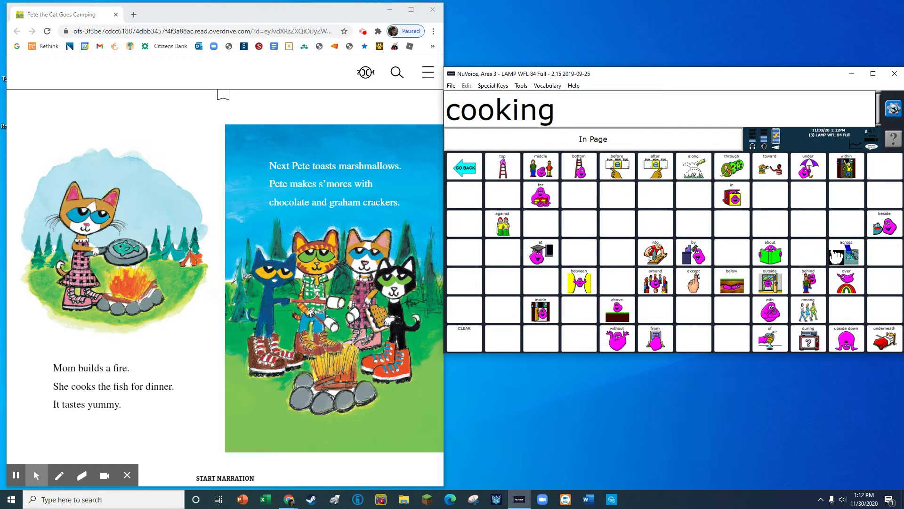
{"action": "left_click", "coordinate": [848, 282]}
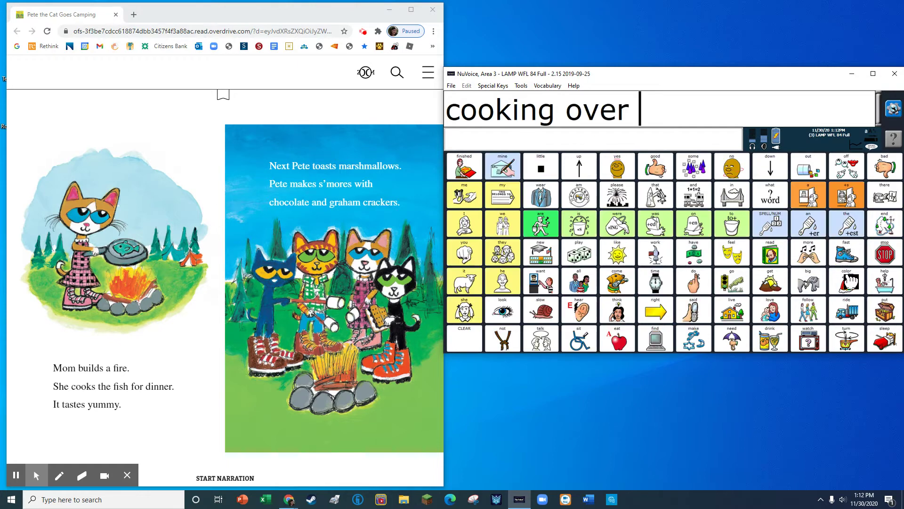
{"action": "left_click", "coordinate": [772, 281]}
{"action": "left_click", "coordinate": [770, 168]}
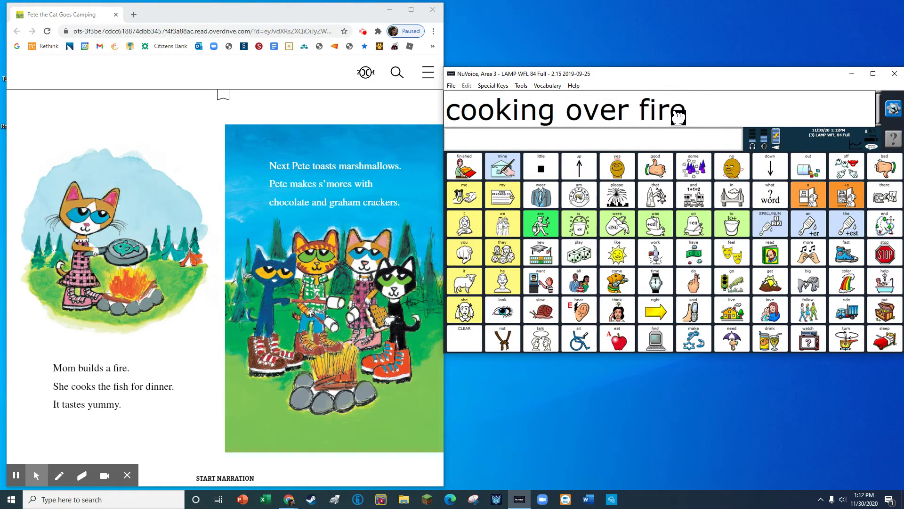
{"action": "left_click", "coordinate": [473, 347]}
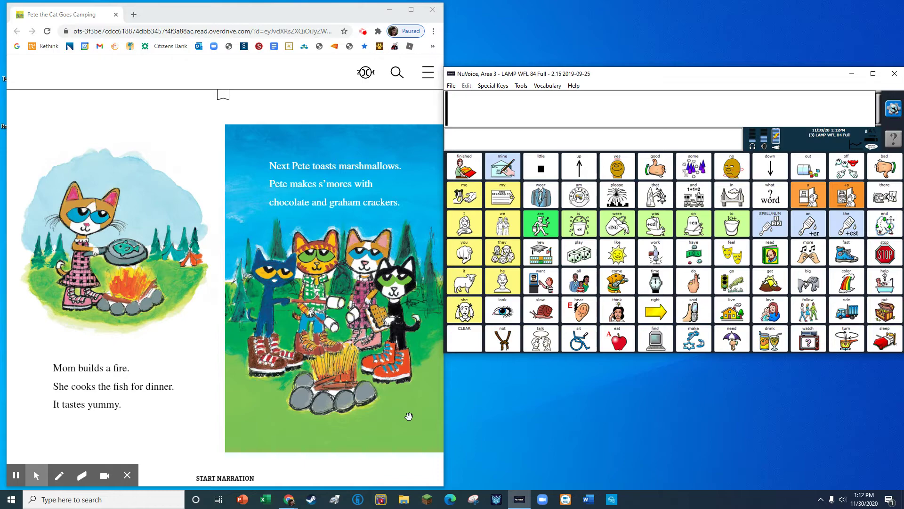
{"action": "left_click", "coordinate": [419, 344]}
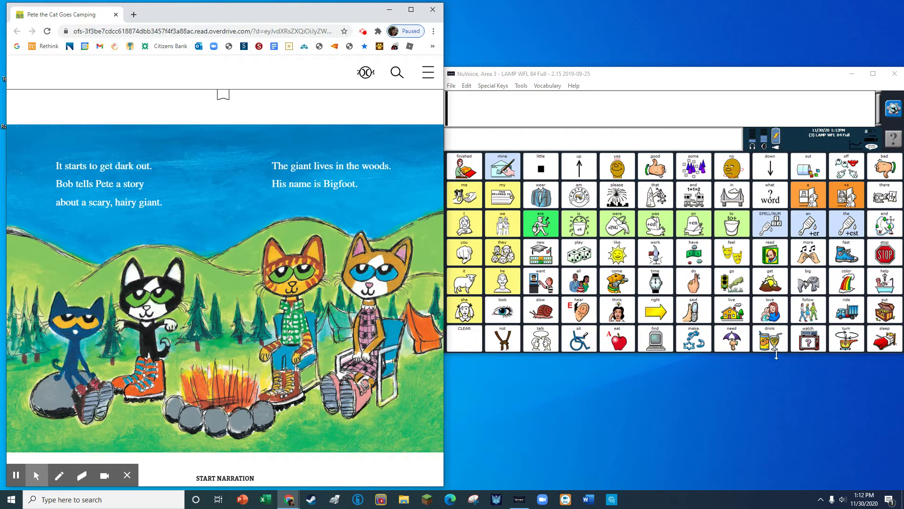
- Compose 'sitting next to fire' from sitting, next, to and fire, then clear it
{"action": "left_click", "coordinate": [577, 339]}
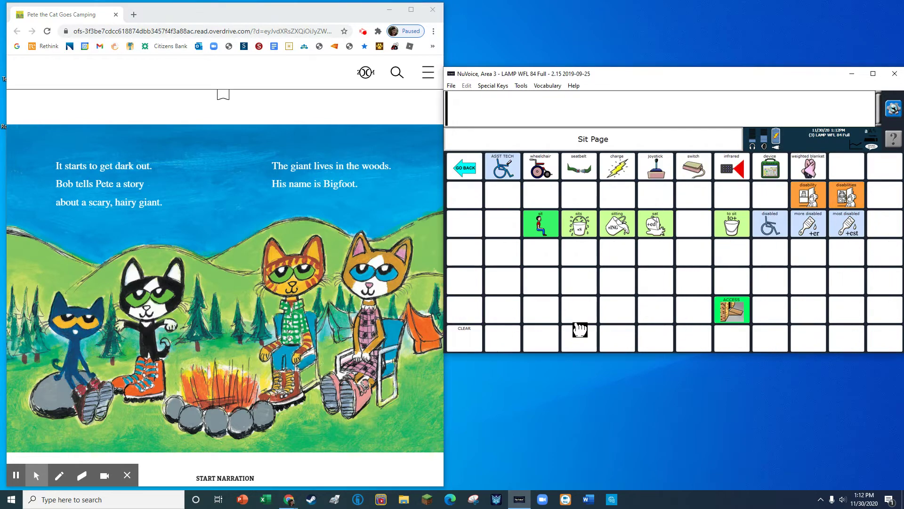
{"action": "left_click", "coordinate": [618, 229]}
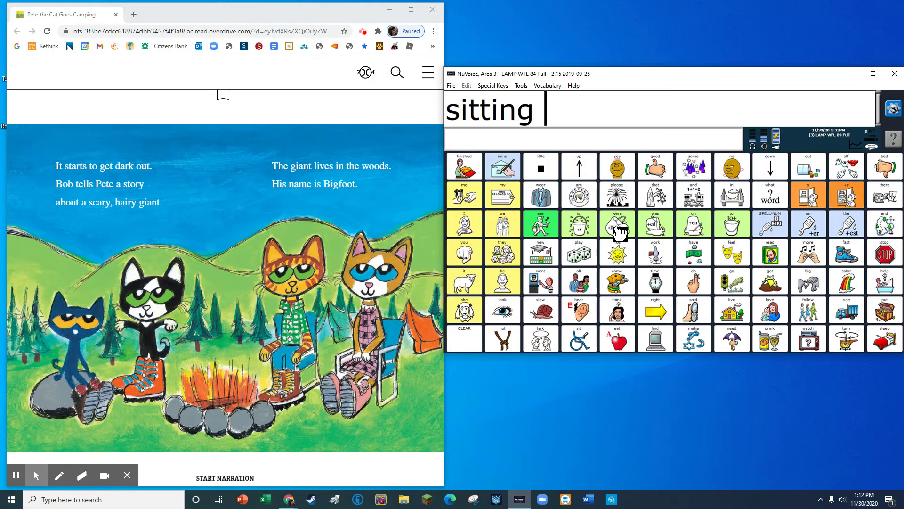
{"action": "left_click", "coordinate": [692, 202]}
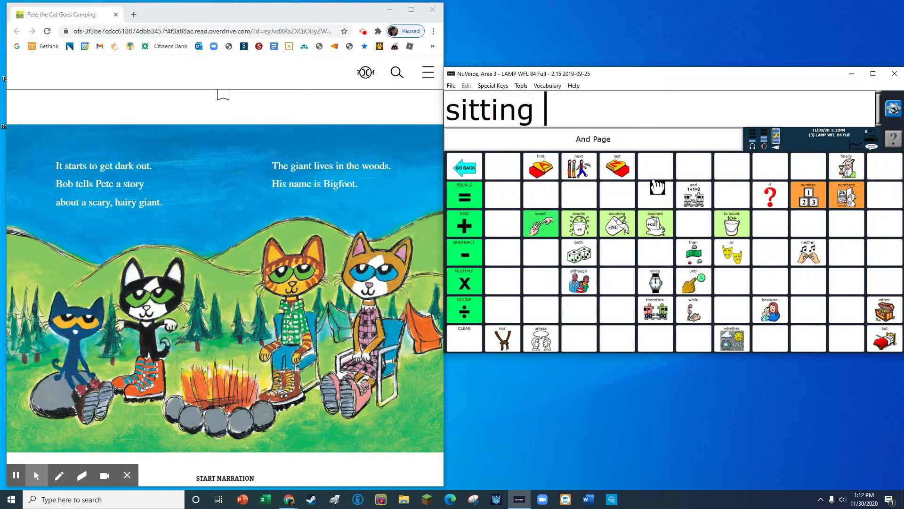
{"action": "left_click", "coordinate": [579, 172]}
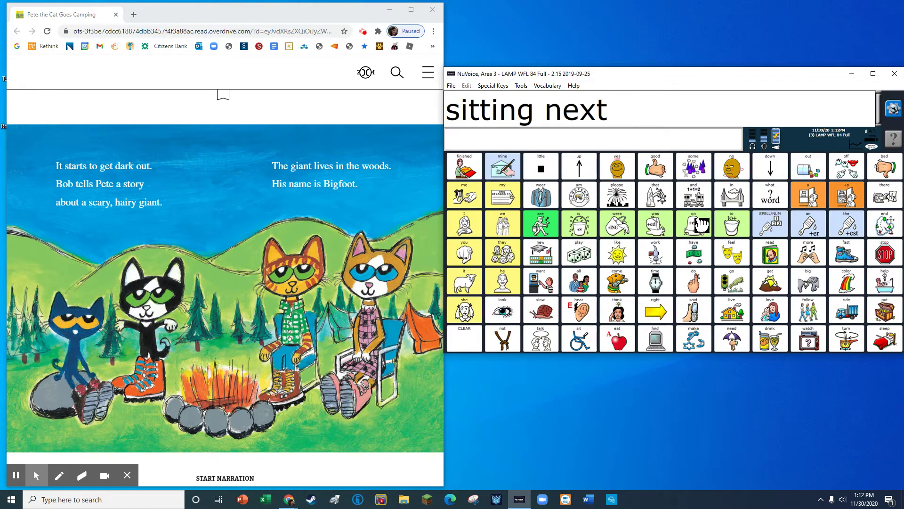
{"action": "left_click", "coordinate": [731, 226]}
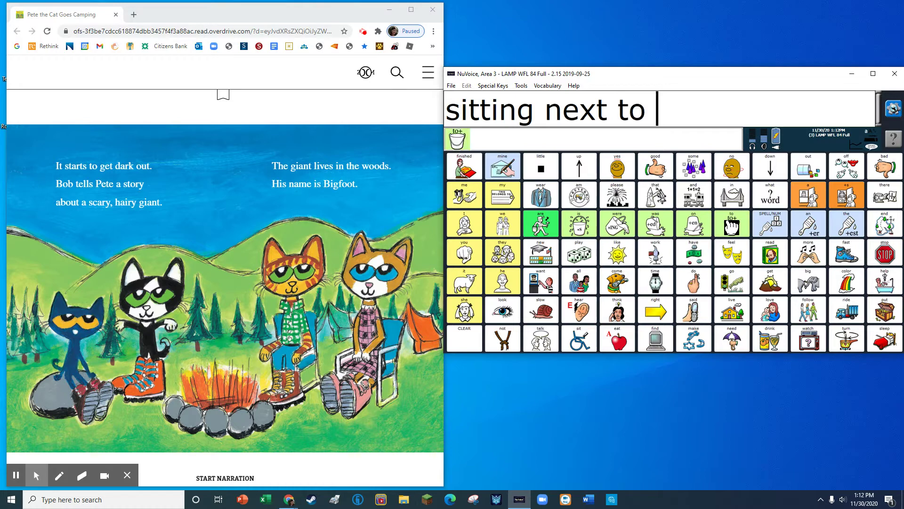
{"action": "left_click", "coordinate": [770, 280]}
{"action": "left_click", "coordinate": [770, 169]}
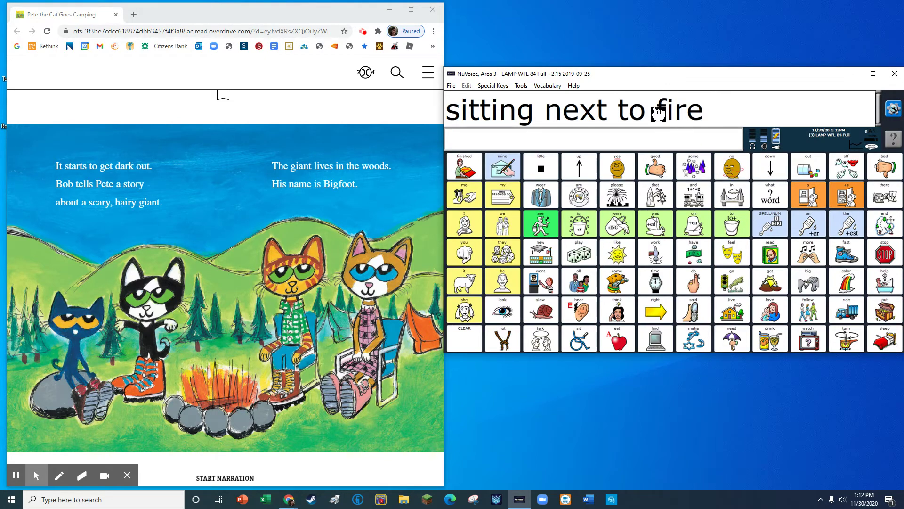
{"action": "left_click", "coordinate": [462, 345]}
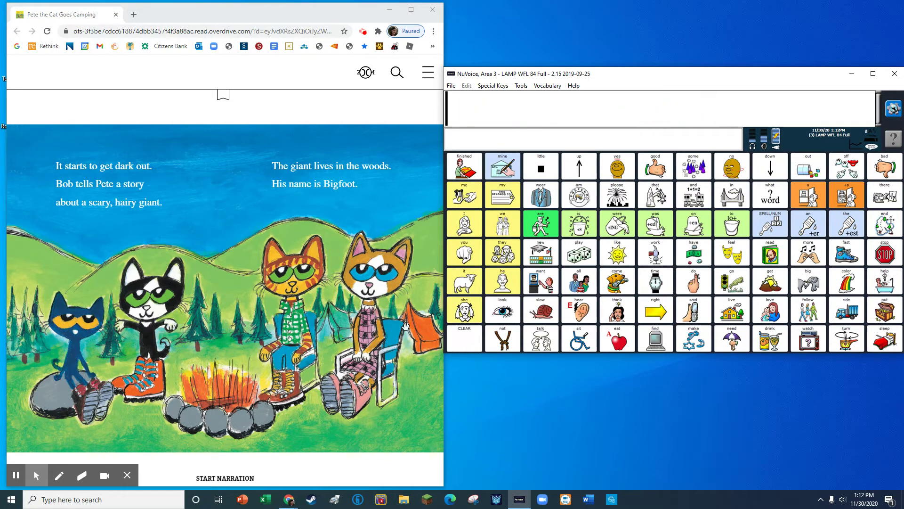
- Turn the page, build 'cat feels scared' from cat, feels and scared, then clear it
{"action": "left_click", "coordinate": [405, 325]}
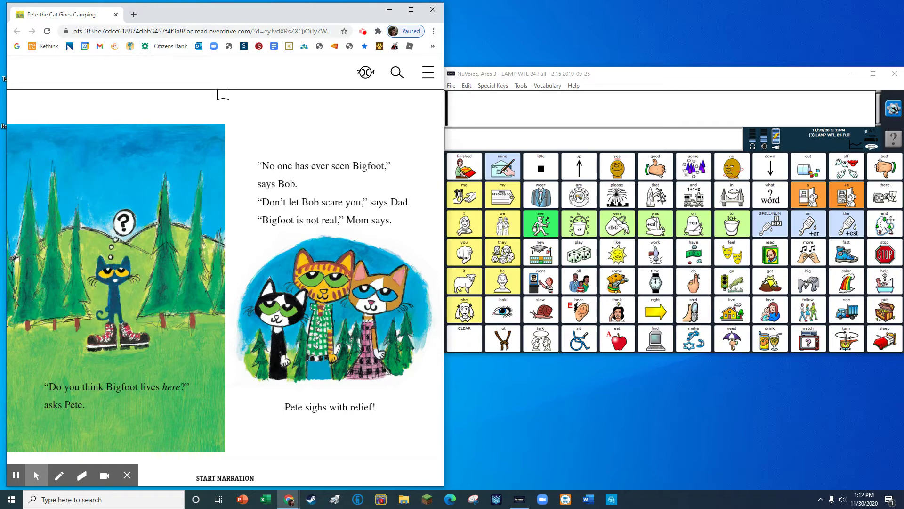
{"action": "left_click", "coordinate": [618, 278]}
{"action": "left_click", "coordinate": [507, 170]}
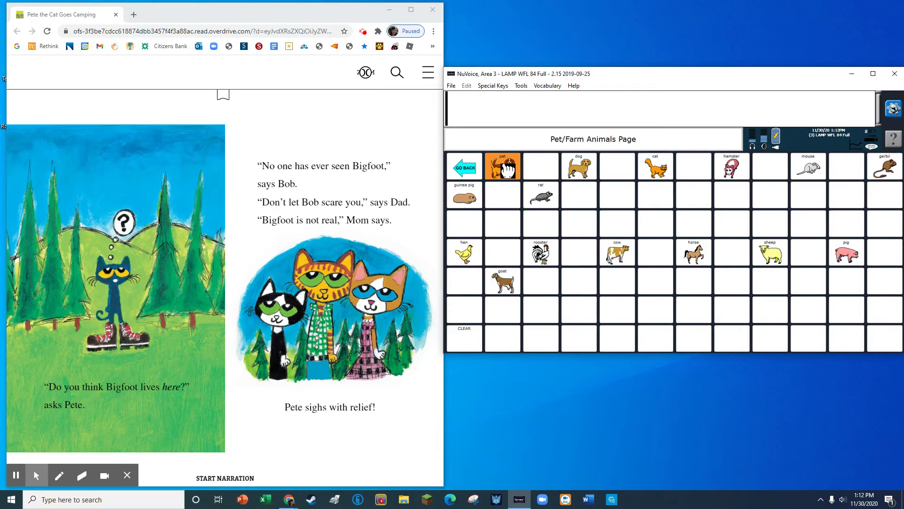
{"action": "left_click", "coordinate": [652, 169]}
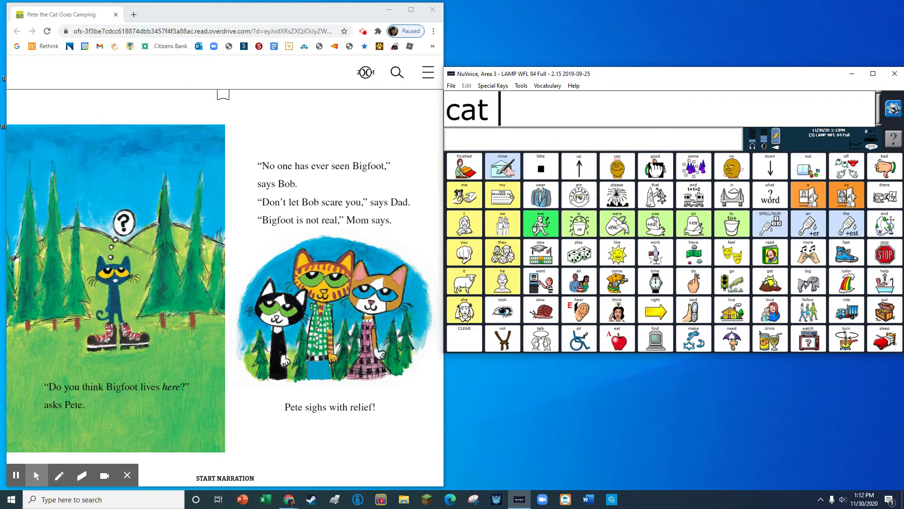
{"action": "left_click", "coordinate": [727, 252]}
{"action": "left_click", "coordinate": [583, 229]}
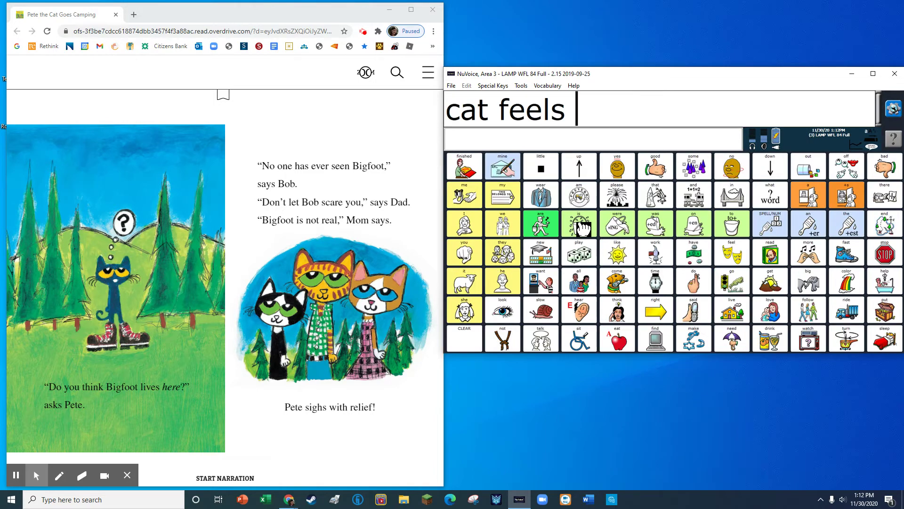
{"action": "left_click", "coordinate": [734, 254]}
{"action": "left_click", "coordinate": [542, 283]}
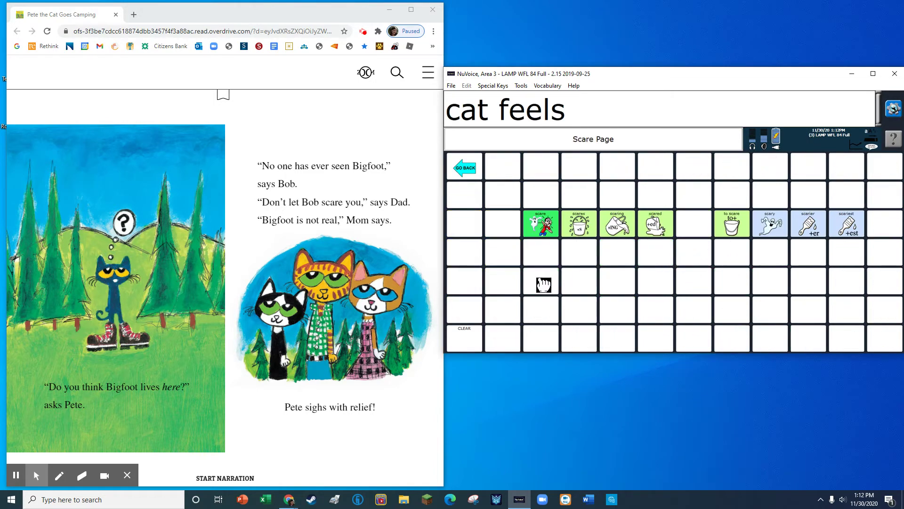
{"action": "left_click", "coordinate": [659, 236]}
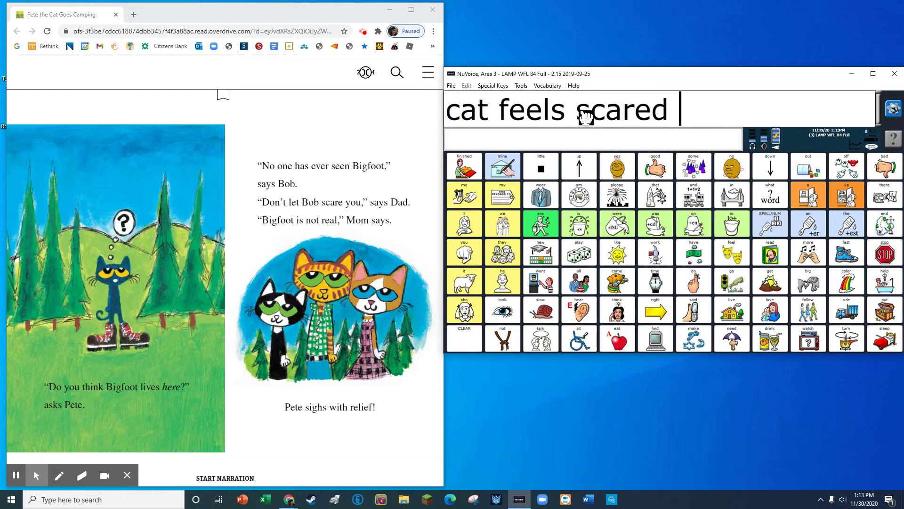
{"action": "left_click", "coordinate": [470, 343]}
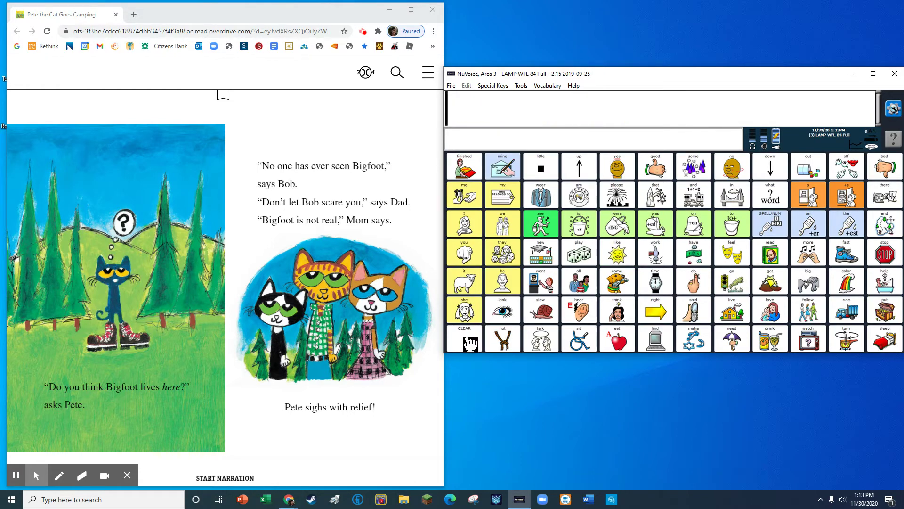
- Turn to the s'mores spread, then build and clear 'cooking over fire'
{"action": "left_click", "coordinate": [412, 338]}
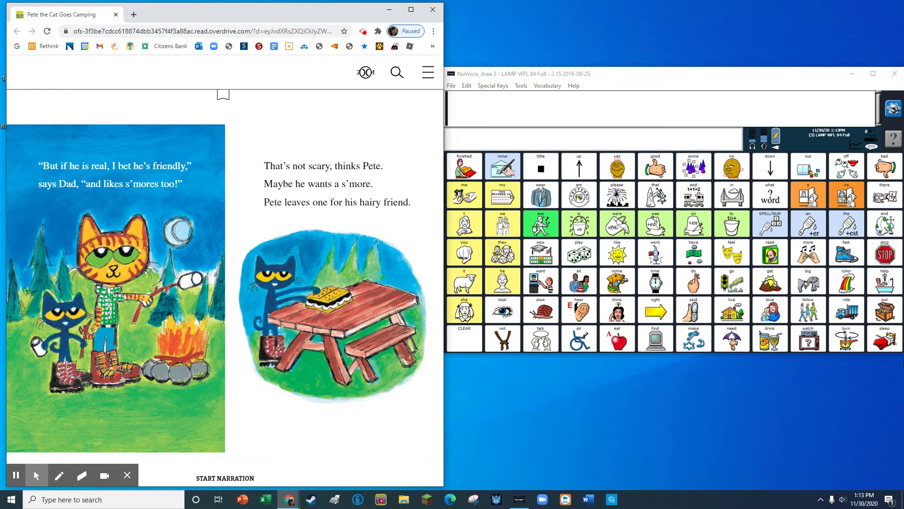
{"action": "left_click", "coordinate": [853, 345]}
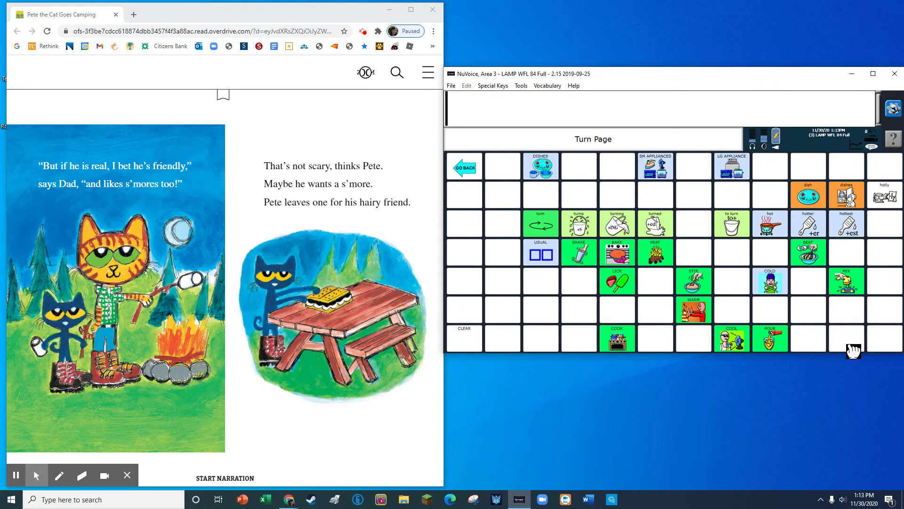
{"action": "left_click", "coordinate": [626, 346]}
{"action": "left_click", "coordinate": [617, 231]}
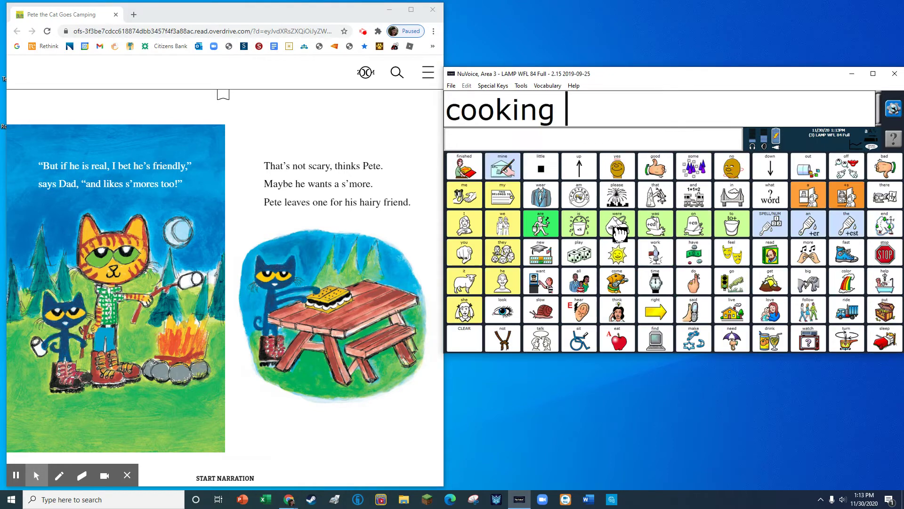
{"action": "left_click", "coordinate": [695, 196]}
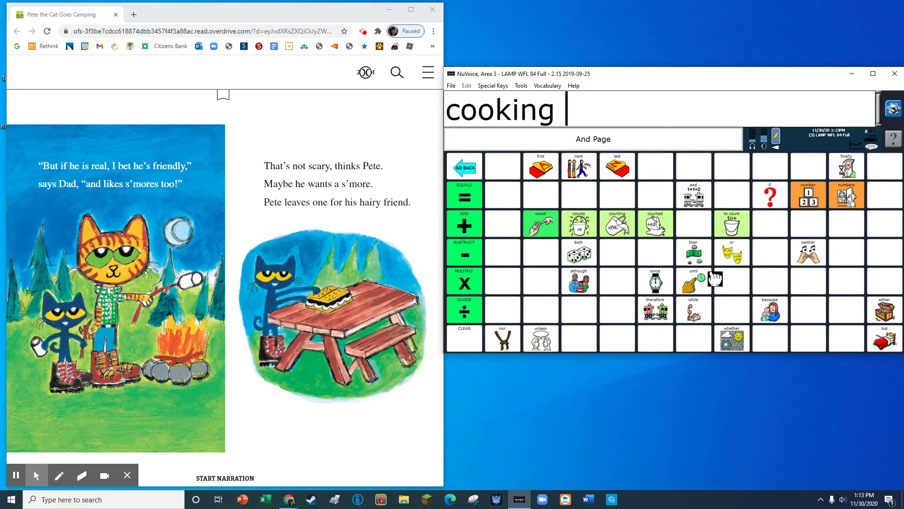
{"action": "left_click", "coordinate": [465, 168]}
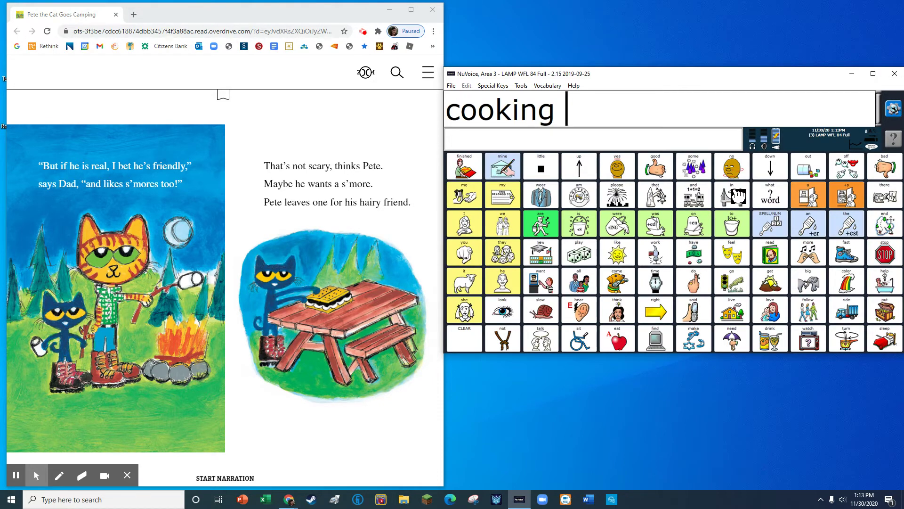
{"action": "left_click", "coordinate": [732, 195]}
{"action": "left_click", "coordinate": [847, 282]}
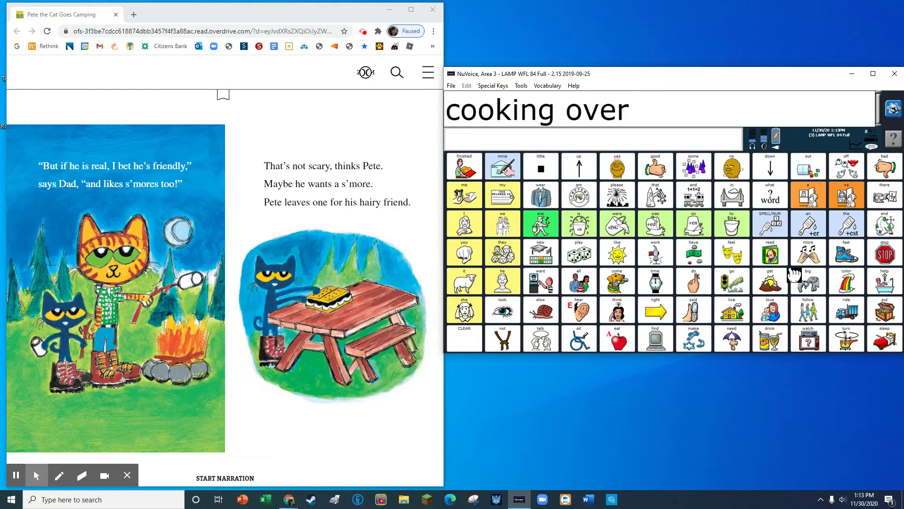
{"action": "left_click", "coordinate": [770, 282]}
{"action": "left_click", "coordinate": [768, 170]}
{"action": "left_click", "coordinate": [469, 347]}
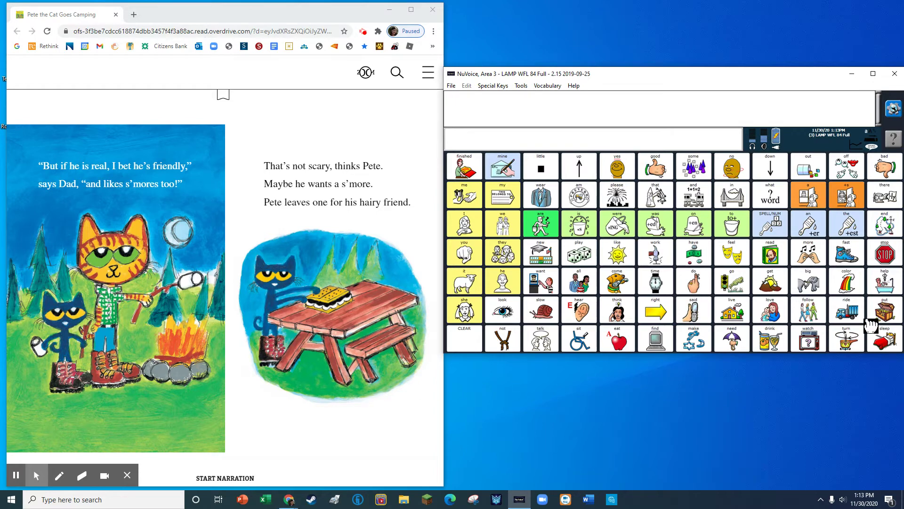
- Build and clear 'puts on table', then turn to the tent spread
{"action": "left_click", "coordinate": [883, 310]}
{"action": "left_click", "coordinate": [575, 228]}
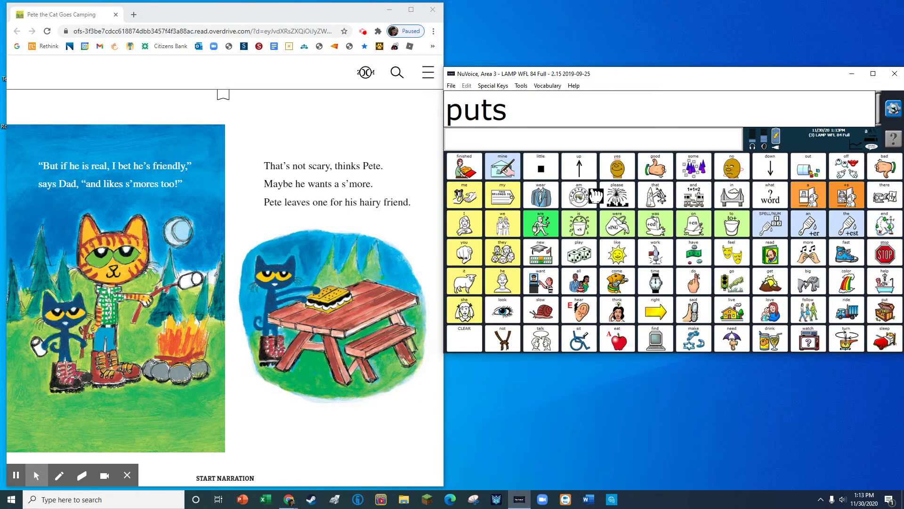
{"action": "left_click", "coordinate": [702, 227]}
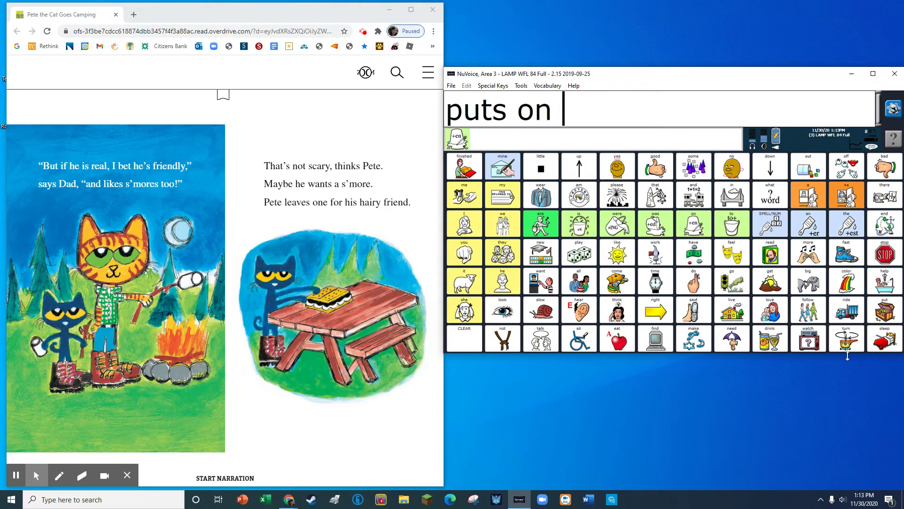
{"action": "left_click", "coordinate": [884, 338]}
{"action": "left_click", "coordinate": [619, 168]}
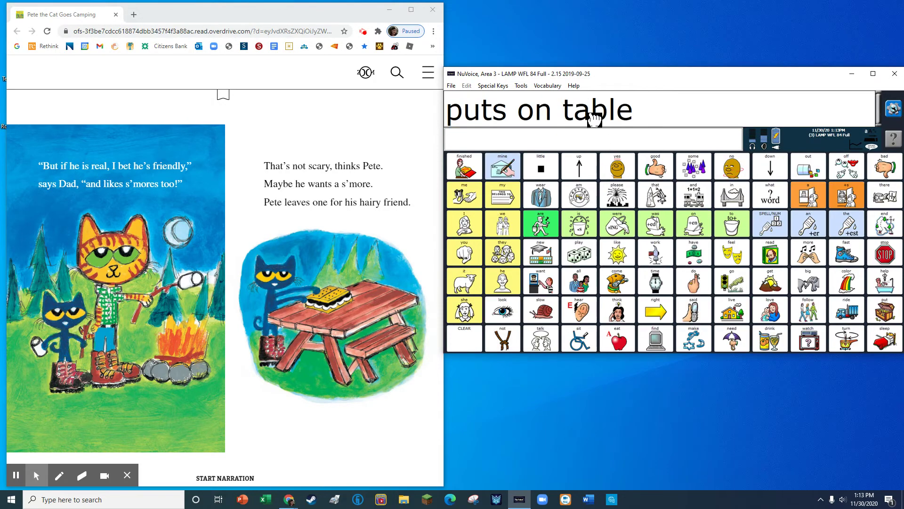
{"action": "left_click", "coordinate": [468, 346]}
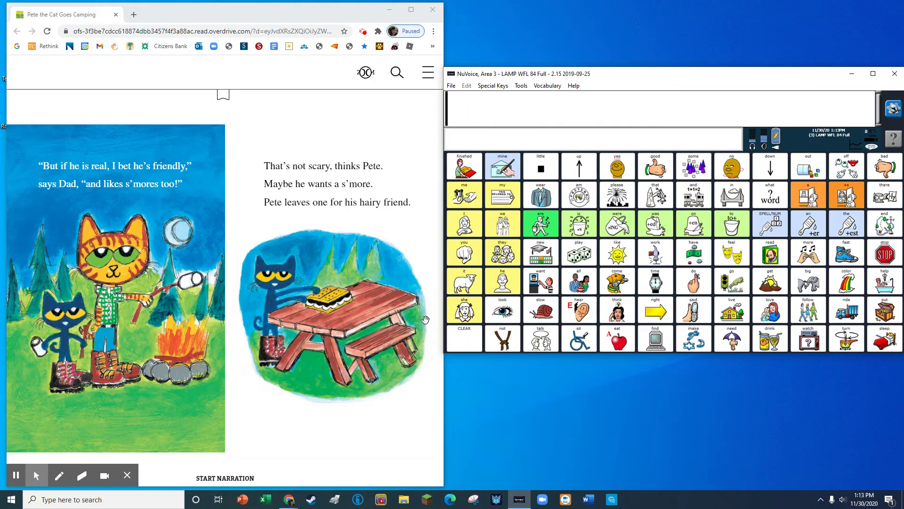
{"action": "left_click", "coordinate": [419, 320]}
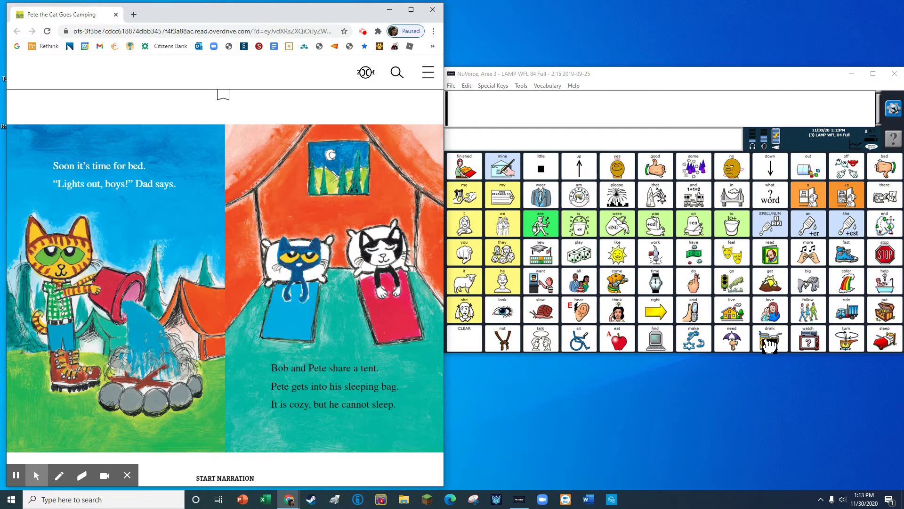
- Build 'pouring water on fire' from pour, water, on and fire, then clear it
{"action": "left_click", "coordinate": [844, 343]}
{"action": "left_click", "coordinate": [691, 305]}
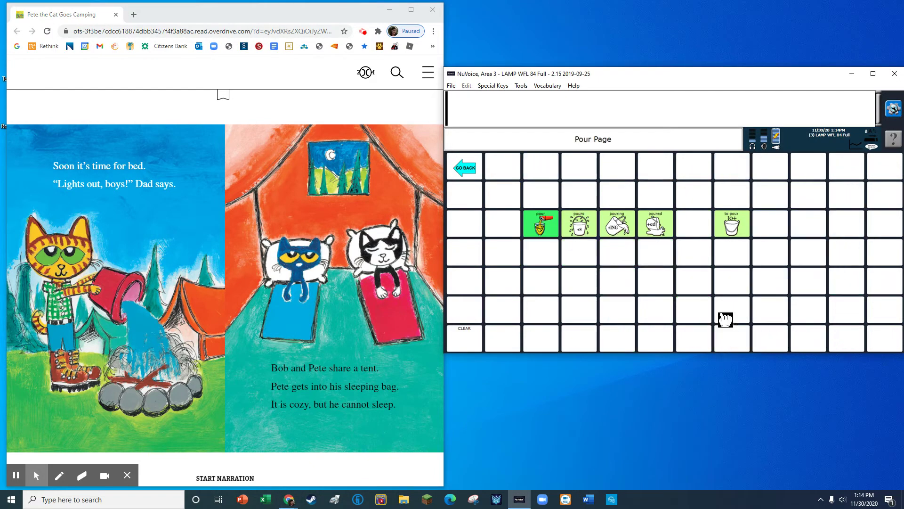
{"action": "left_click", "coordinate": [618, 226]}
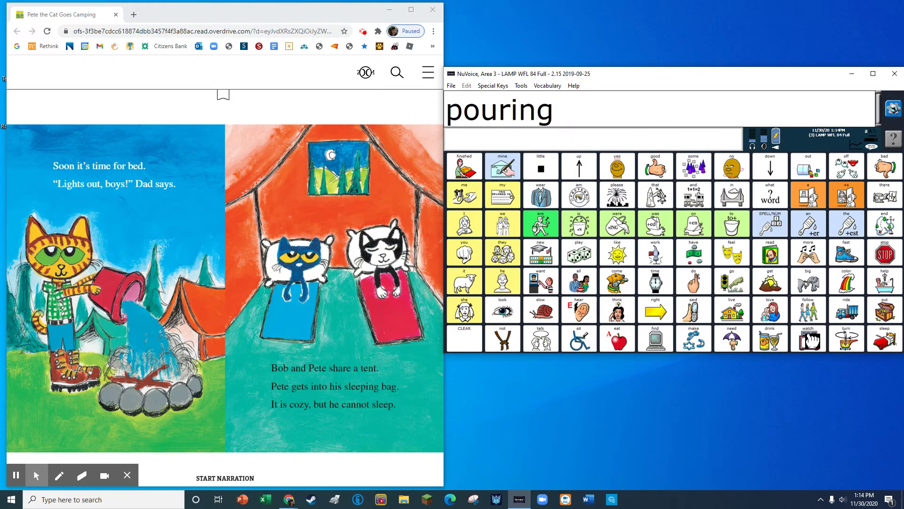
{"action": "left_click", "coordinate": [770, 346]}
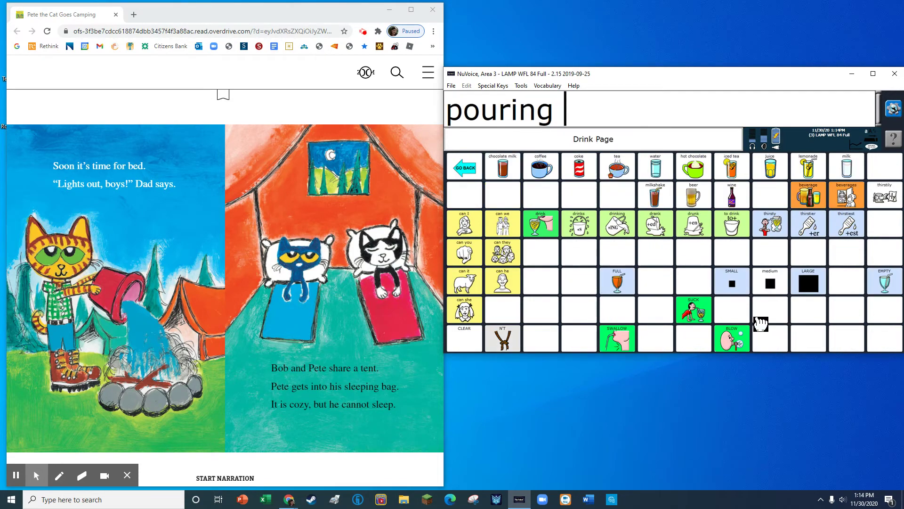
{"action": "left_click", "coordinate": [656, 177]}
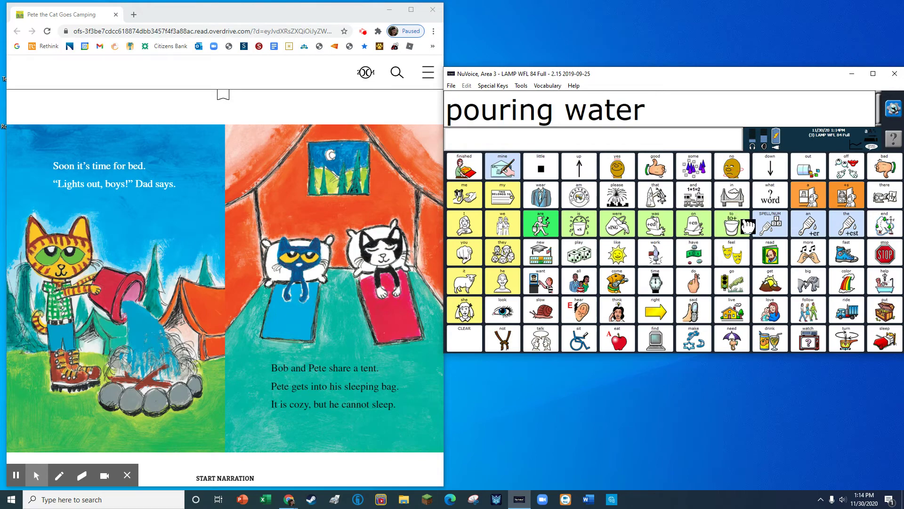
{"action": "left_click", "coordinate": [699, 230]}
{"action": "left_click", "coordinate": [761, 287]}
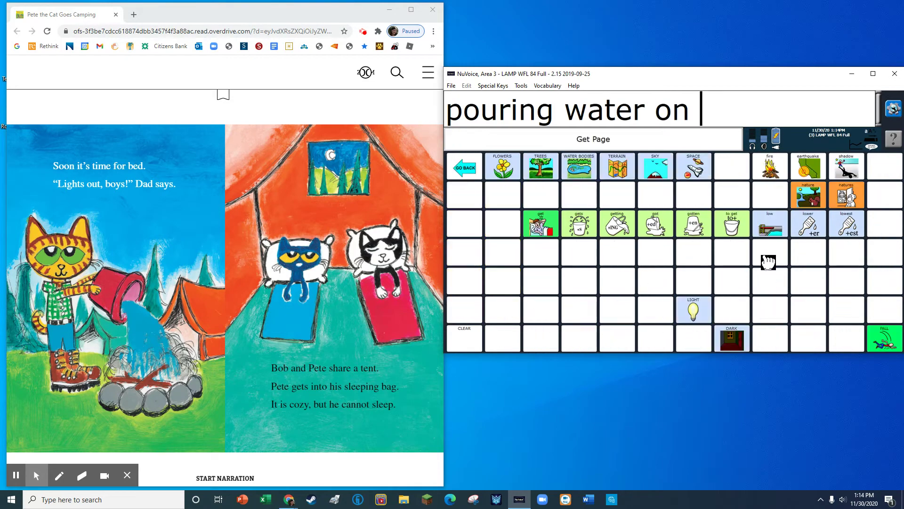
{"action": "left_click", "coordinate": [765, 175]}
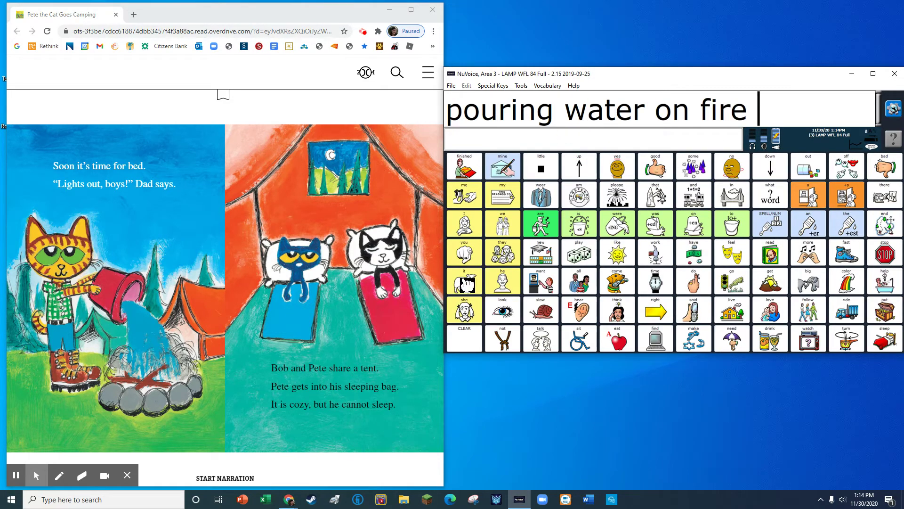
{"action": "left_click", "coordinate": [466, 348]}
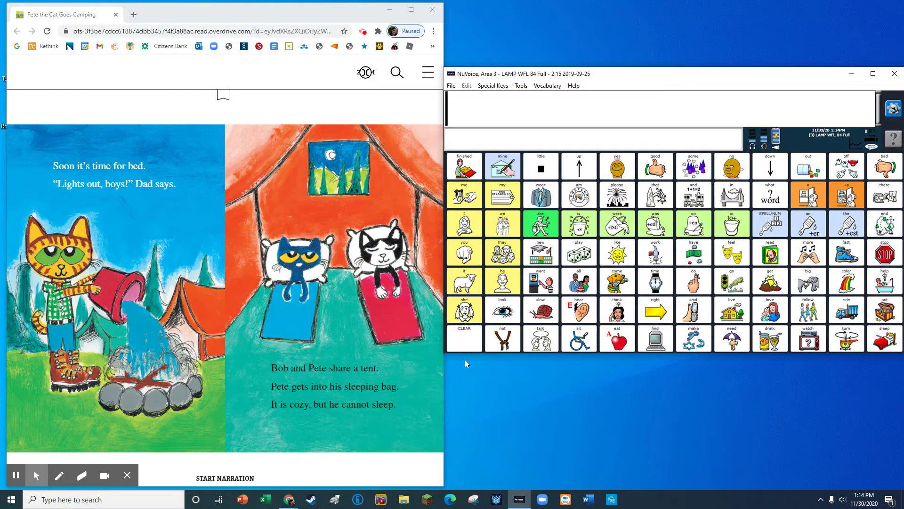
- Build and clear 'not sleeping', then turn to the swooshing sound spread
{"action": "left_click", "coordinate": [503, 339]}
{"action": "left_click", "coordinate": [503, 340]}
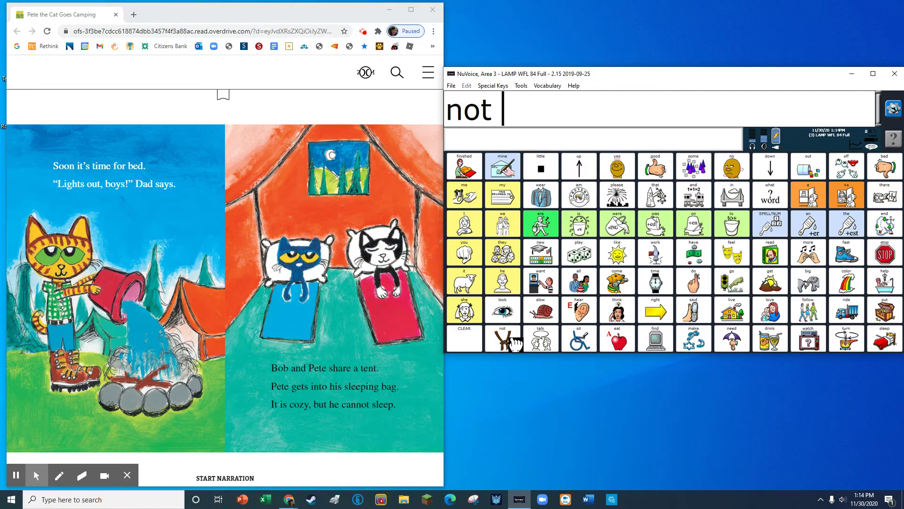
{"action": "left_click", "coordinate": [883, 342]}
{"action": "left_click", "coordinate": [621, 231]}
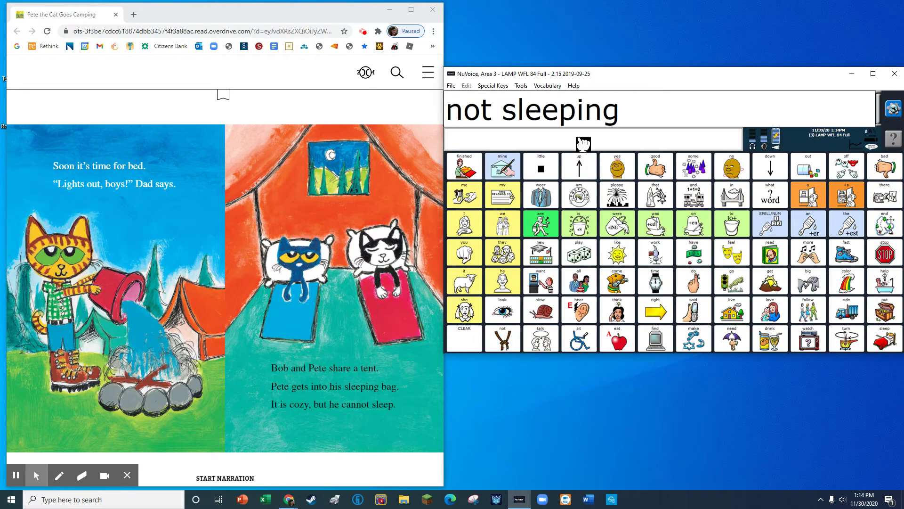
{"action": "left_click", "coordinate": [473, 338]}
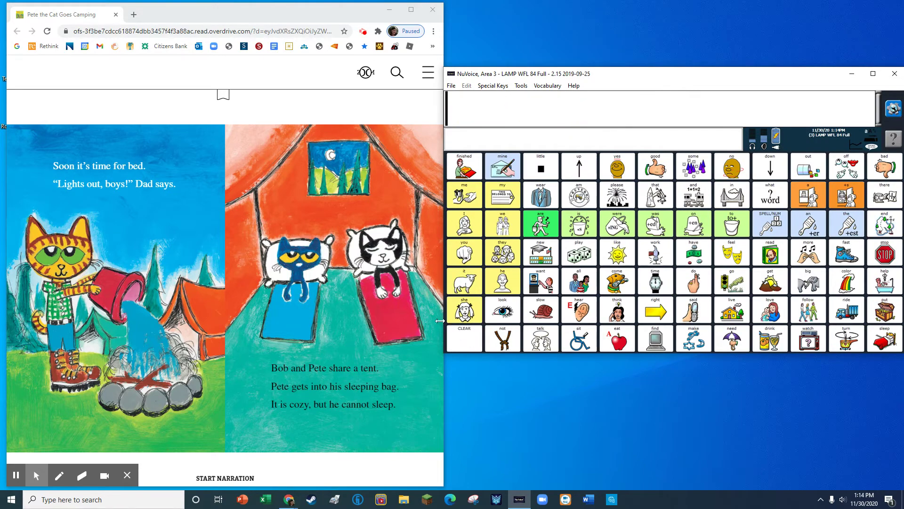
{"action": "left_click", "coordinate": [420, 318]}
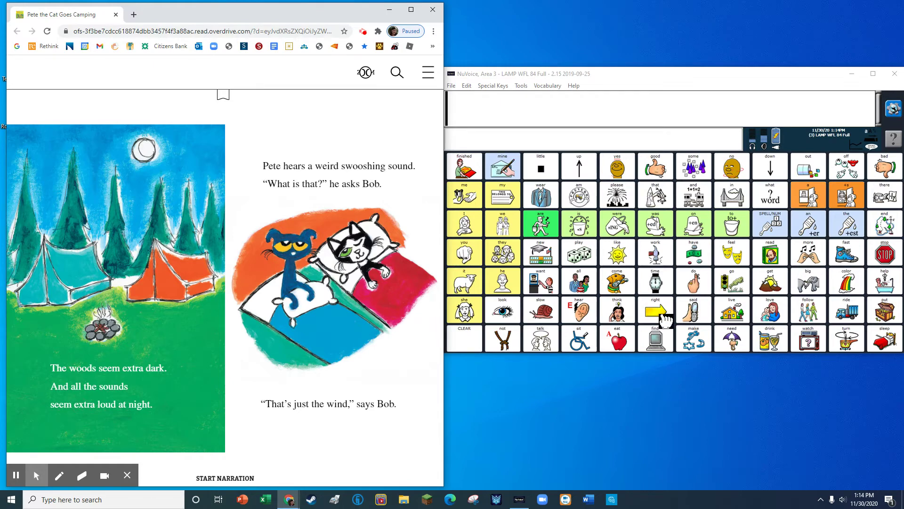
- Build the phrase "dark outside" in the message window, then clear it
{"action": "left_click", "coordinate": [771, 284]}
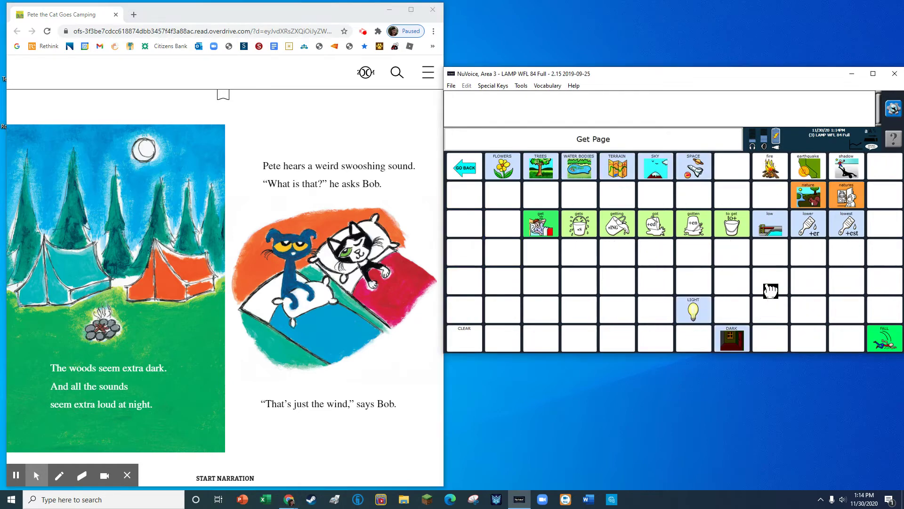
{"action": "left_click", "coordinate": [734, 339]}
{"action": "left_click", "coordinate": [775, 227]}
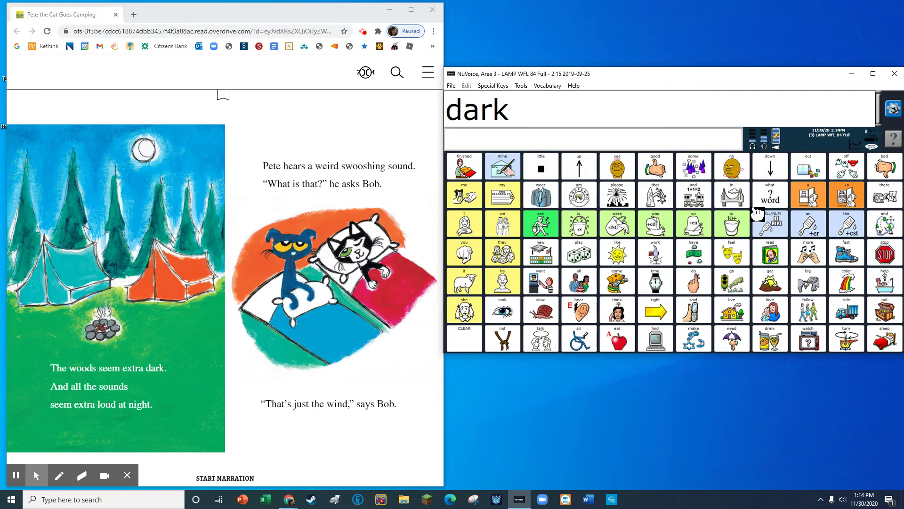
{"action": "left_click", "coordinate": [737, 203]}
{"action": "left_click", "coordinate": [771, 282]}
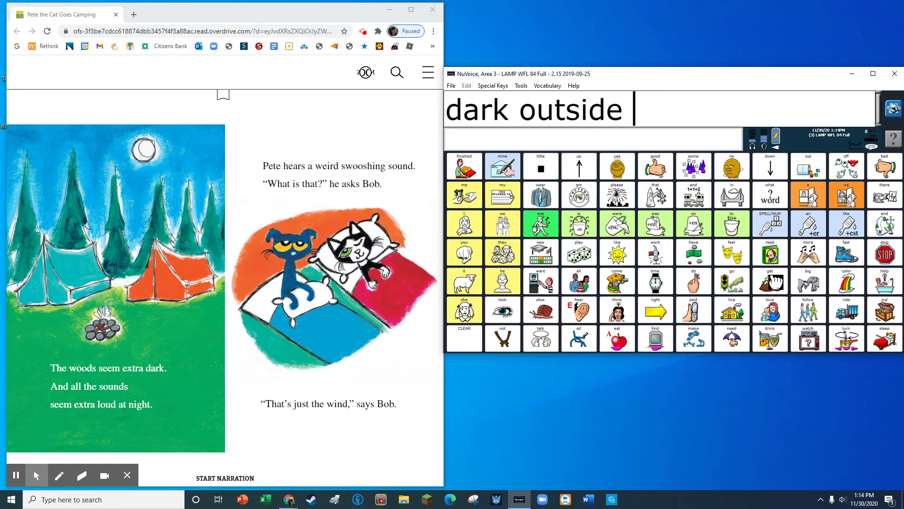
{"action": "left_click", "coordinate": [476, 344]}
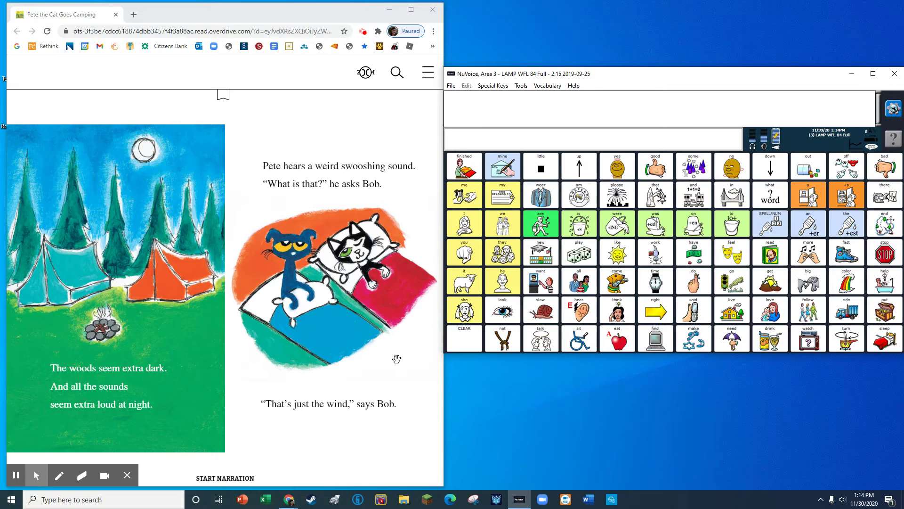
- Build and clear "feels scared", then turn the book to the crickets and owl spread
{"action": "left_click", "coordinate": [738, 257]}
{"action": "left_click", "coordinate": [583, 228]}
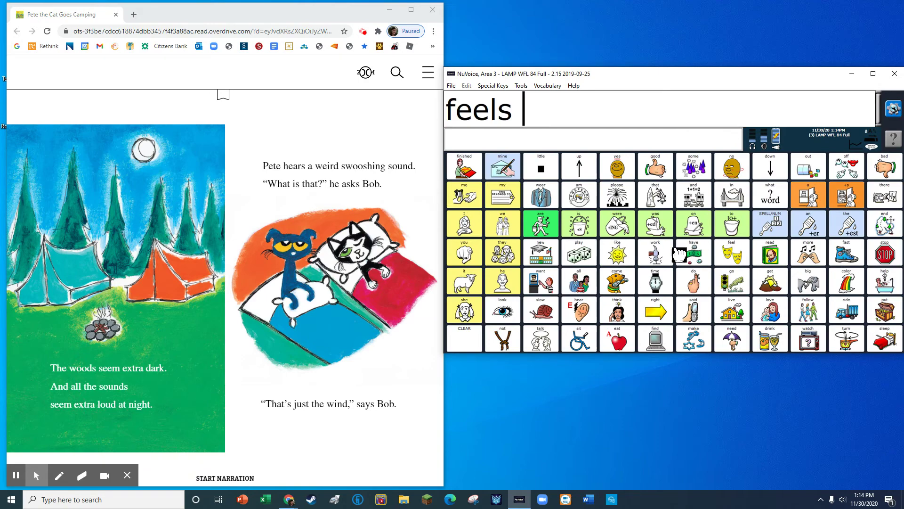
{"action": "left_click", "coordinate": [728, 258]}
{"action": "left_click", "coordinate": [540, 282]}
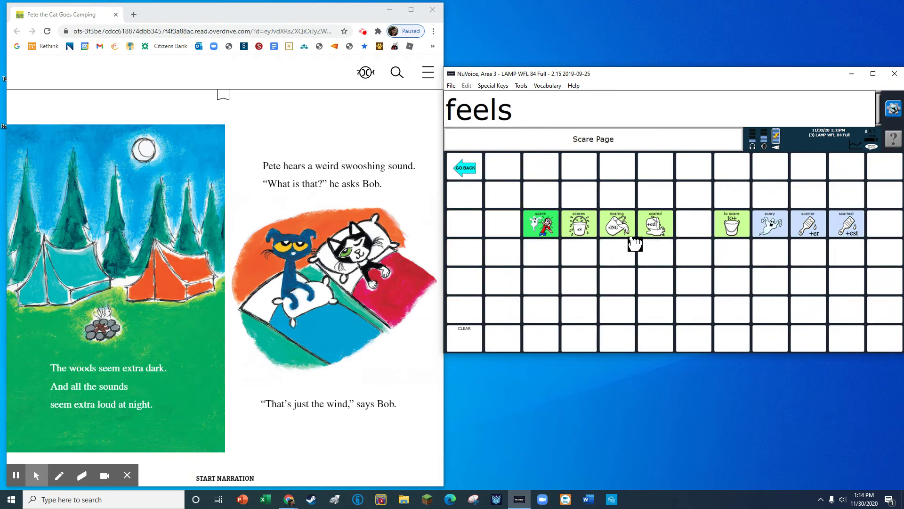
{"action": "left_click", "coordinate": [657, 224]}
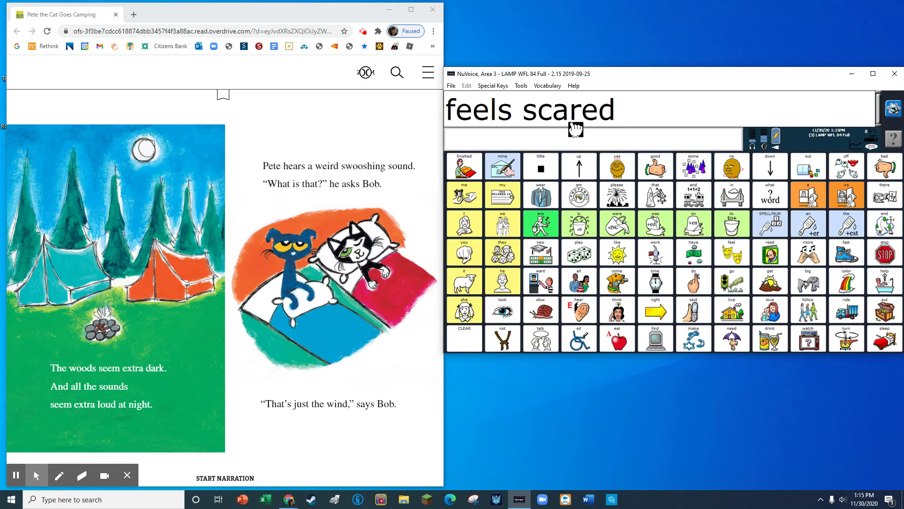
{"action": "left_click", "coordinate": [473, 345]}
{"action": "left_click", "coordinate": [414, 313]}
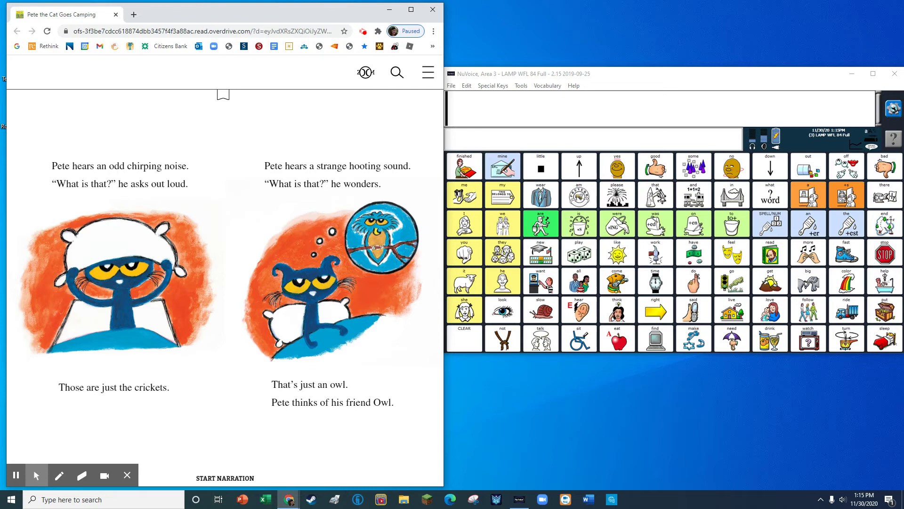
- Build the phrase "pillow on head" from the sleep and body-part pages, then clear it
{"action": "left_click", "coordinate": [891, 345]}
{"action": "left_click", "coordinate": [581, 340]}
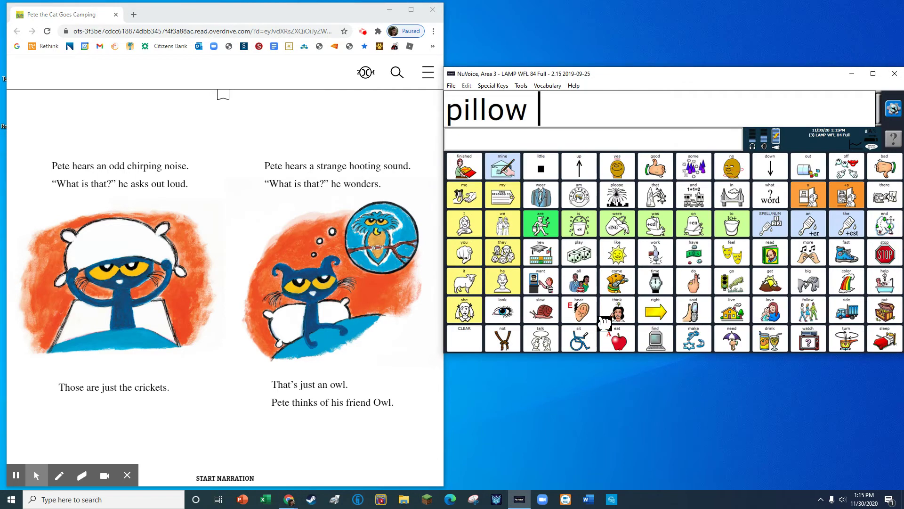
{"action": "left_click", "coordinate": [699, 228]}
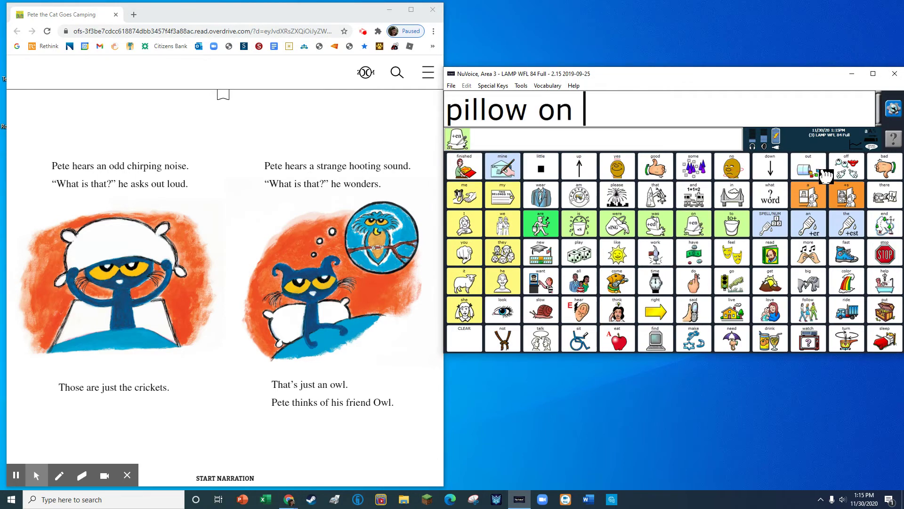
{"action": "left_click", "coordinate": [838, 172]}
{"action": "left_click", "coordinate": [534, 175]}
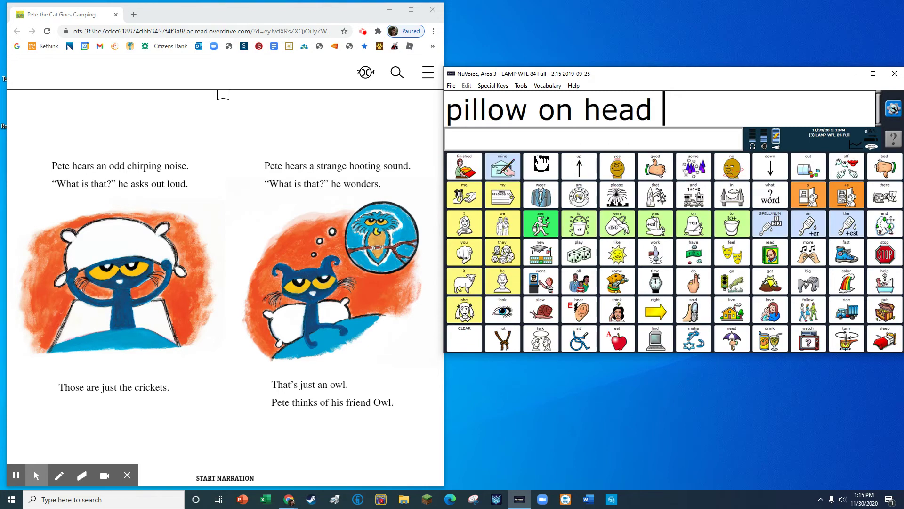
{"action": "left_click", "coordinate": [469, 345]}
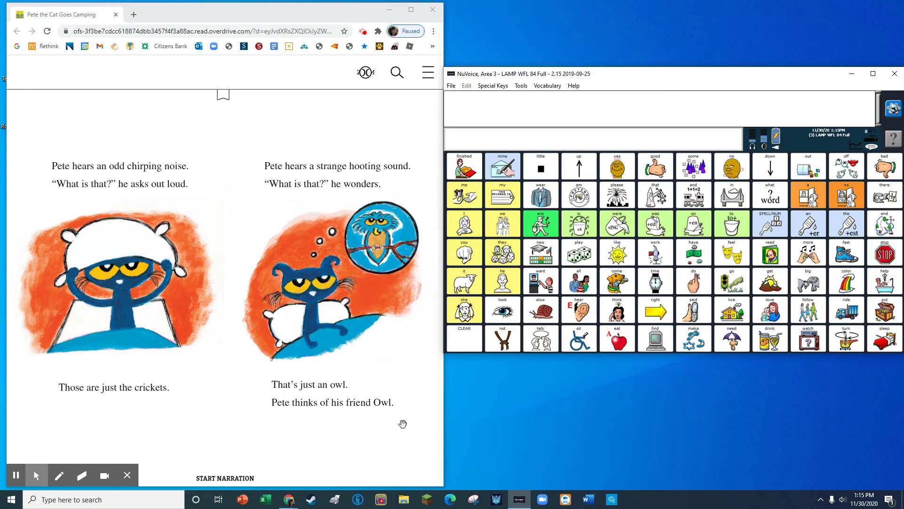
- Build and clear "hears owl" via the birds page, then turn to the Bigfoot spread
{"action": "left_click", "coordinate": [580, 308]}
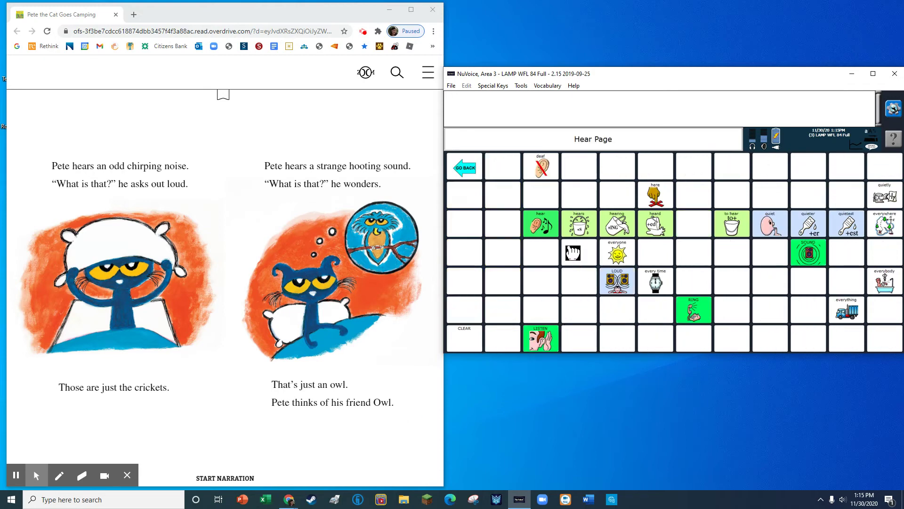
{"action": "left_click", "coordinate": [577, 228]}
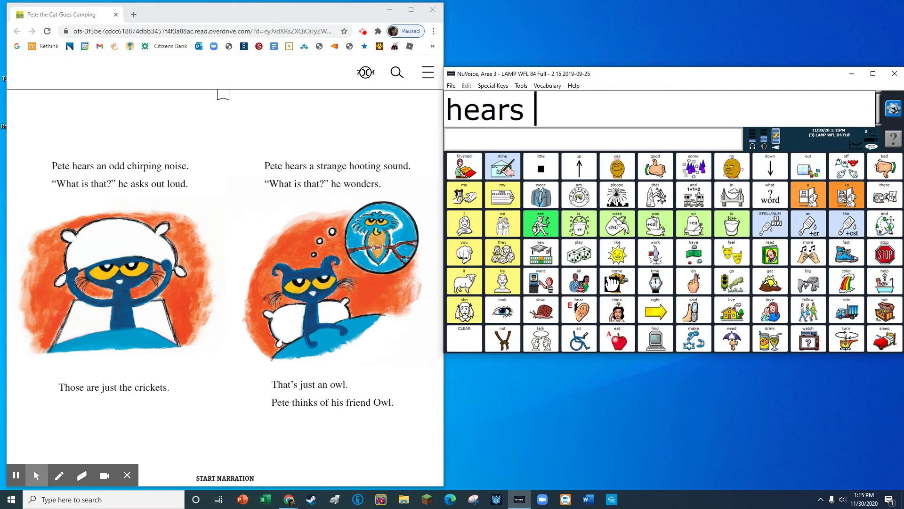
{"action": "left_click", "coordinate": [612, 283]}
{"action": "left_click", "coordinate": [624, 173]}
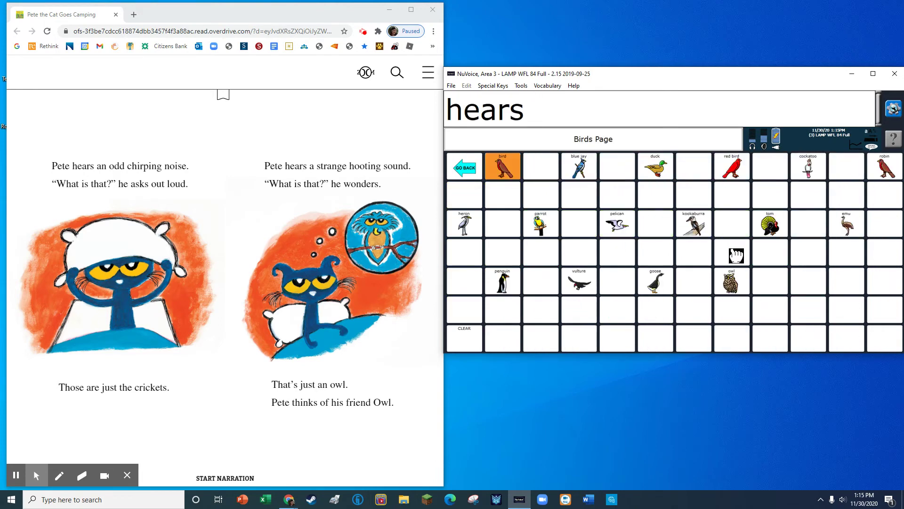
{"action": "left_click", "coordinate": [740, 286]}
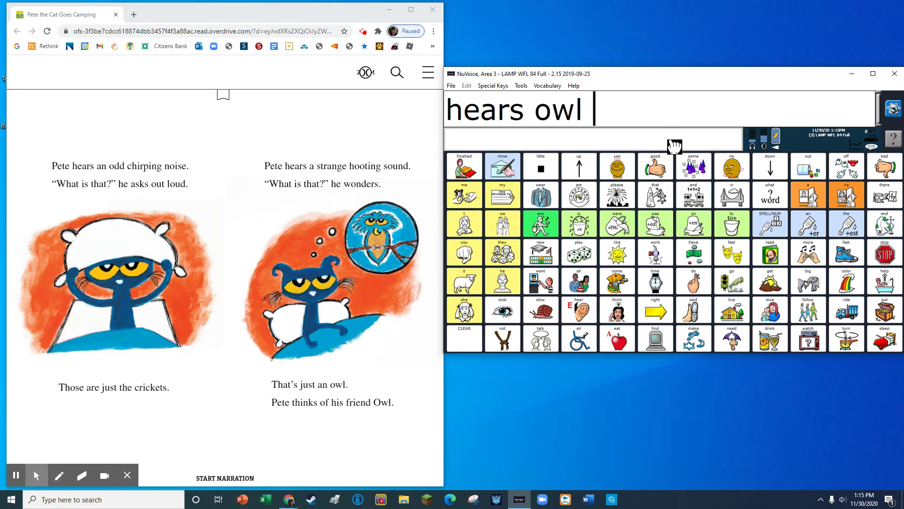
{"action": "left_click", "coordinate": [474, 341]}
{"action": "left_click", "coordinate": [401, 307]}
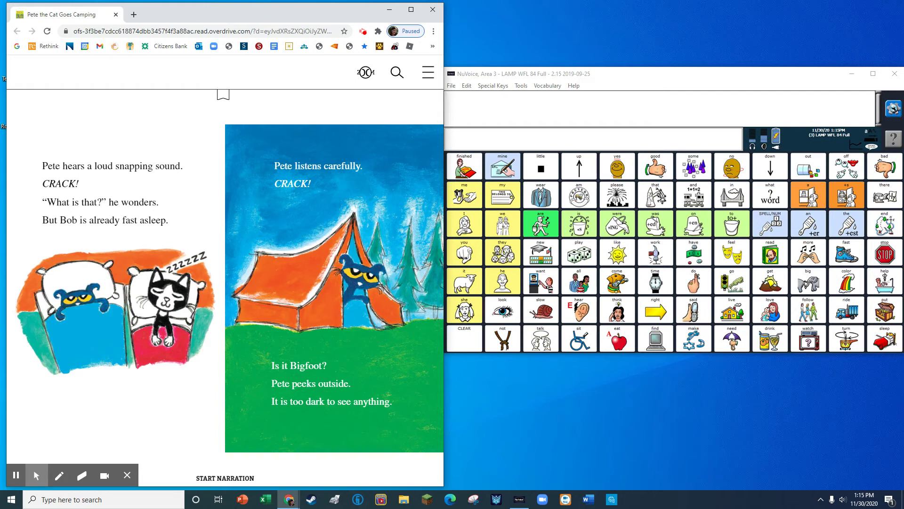
- Build the phrase "cat sleeping" from the pet/farm and sleep pages, then clear it
{"action": "left_click", "coordinate": [615, 282]}
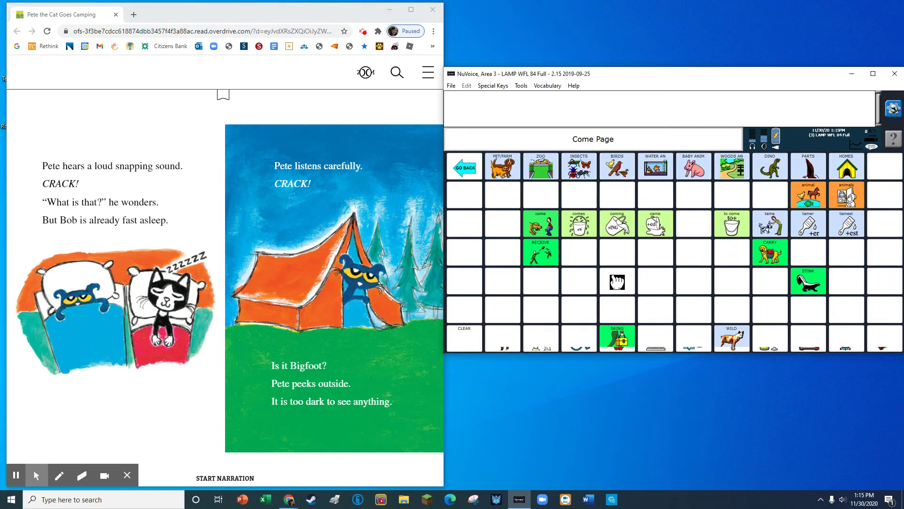
{"action": "left_click", "coordinate": [503, 168]}
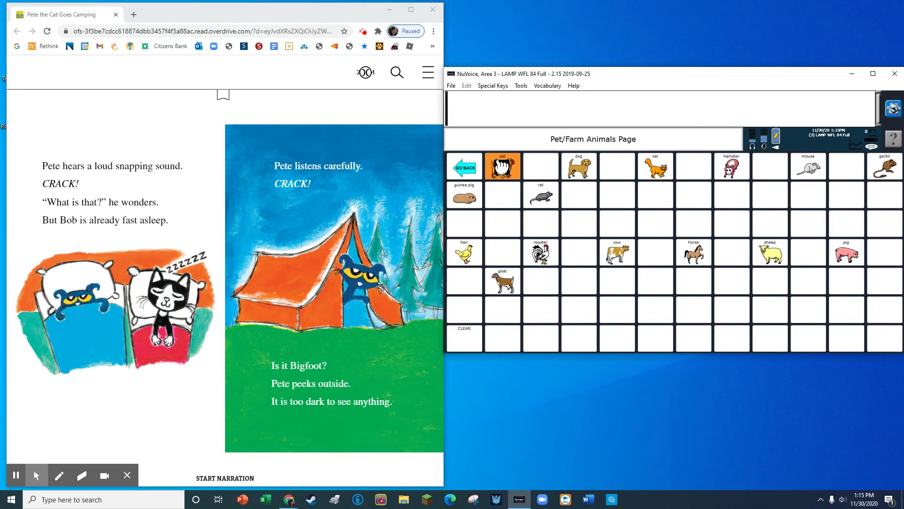
{"action": "left_click", "coordinate": [664, 175]}
{"action": "left_click", "coordinate": [774, 269]}
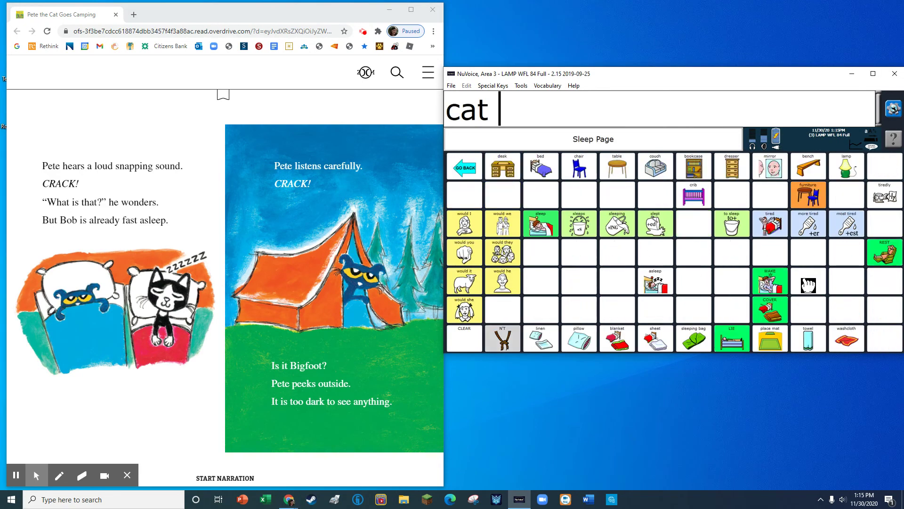
{"action": "left_click", "coordinate": [612, 226]}
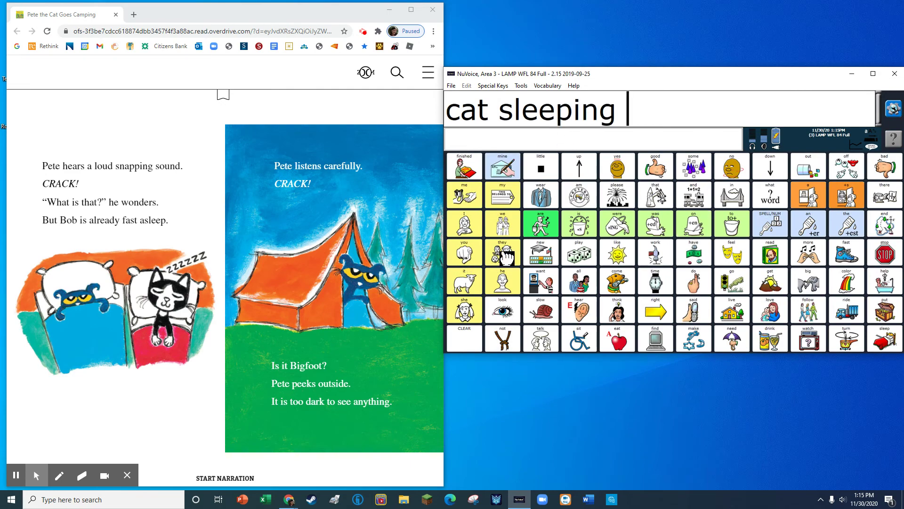
{"action": "left_click", "coordinate": [468, 338]}
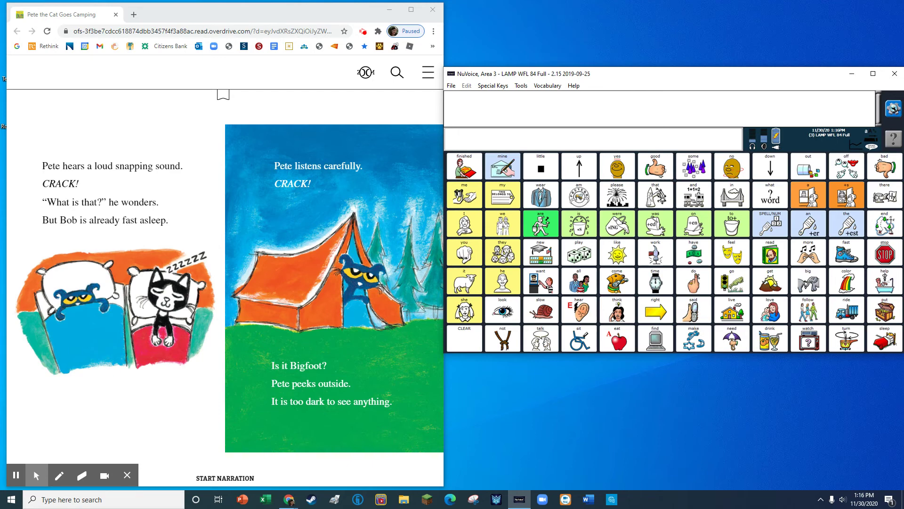
- Build and clear "looking outside", then turn the book to the picnic-table spread
{"action": "left_click", "coordinate": [512, 309]}
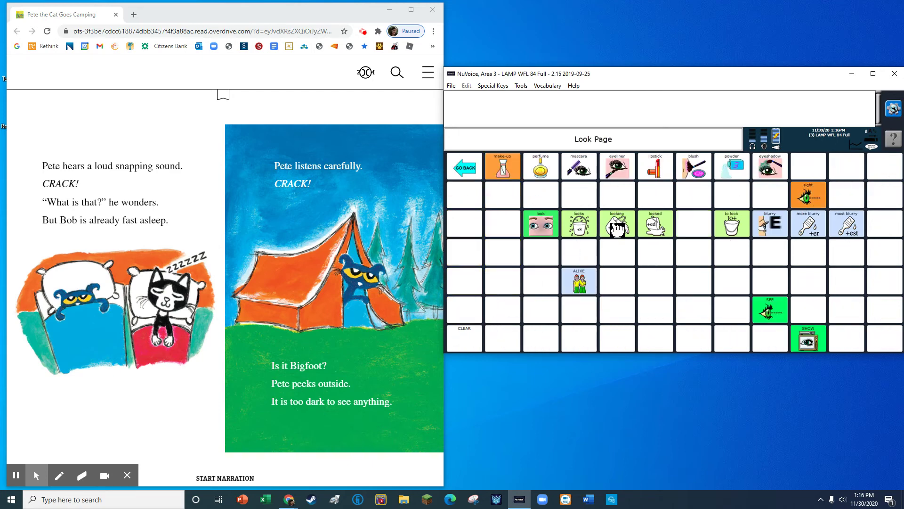
{"action": "left_click", "coordinate": [616, 224]}
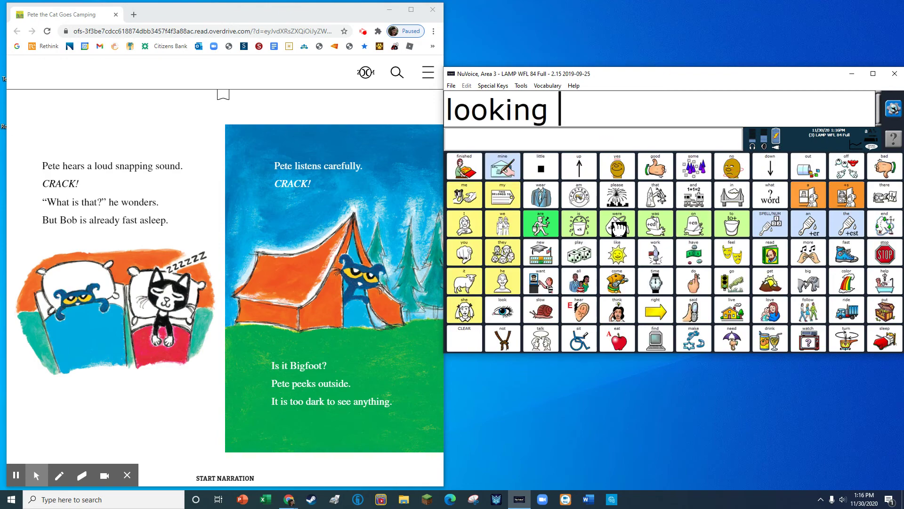
{"action": "left_click", "coordinate": [730, 203]}
{"action": "left_click", "coordinate": [768, 285]}
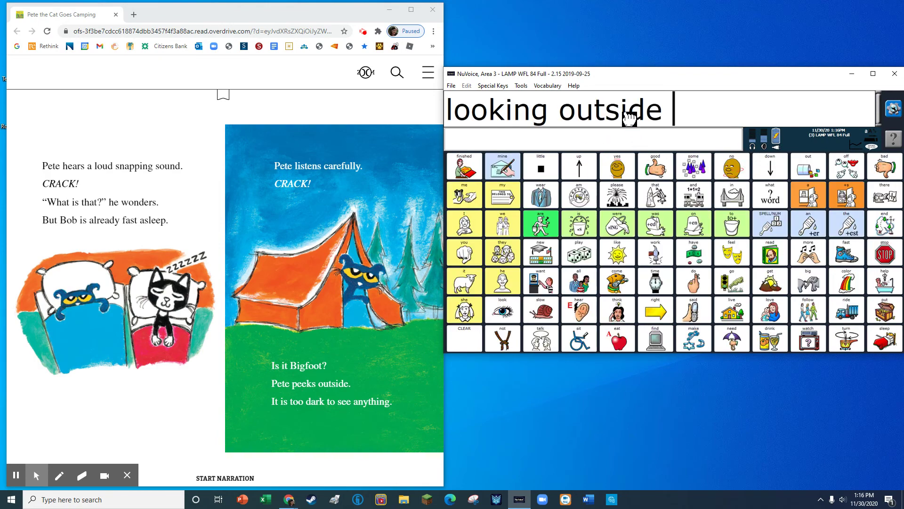
{"action": "left_click", "coordinate": [462, 344]}
{"action": "left_click", "coordinate": [426, 303]}
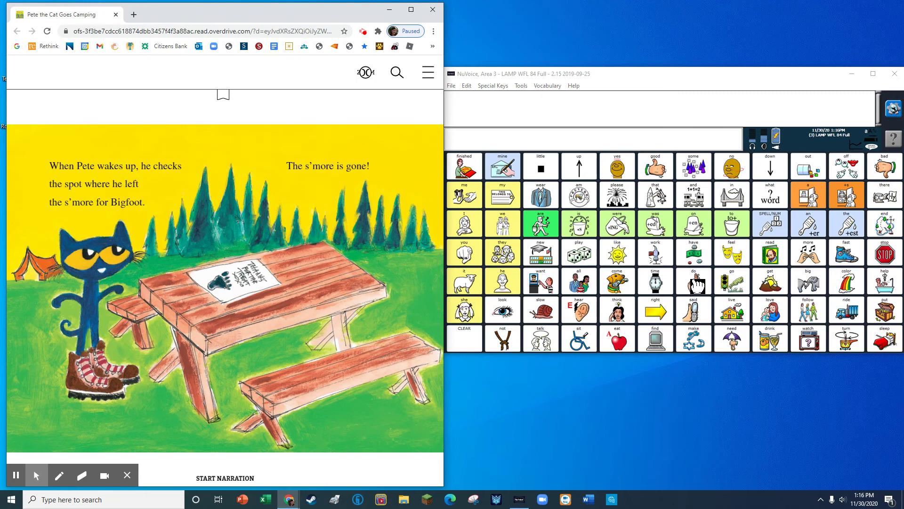
- Say "gone" from the Go page, clear it, and turn to the thank-you note spread
{"action": "left_click", "coordinate": [733, 283]}
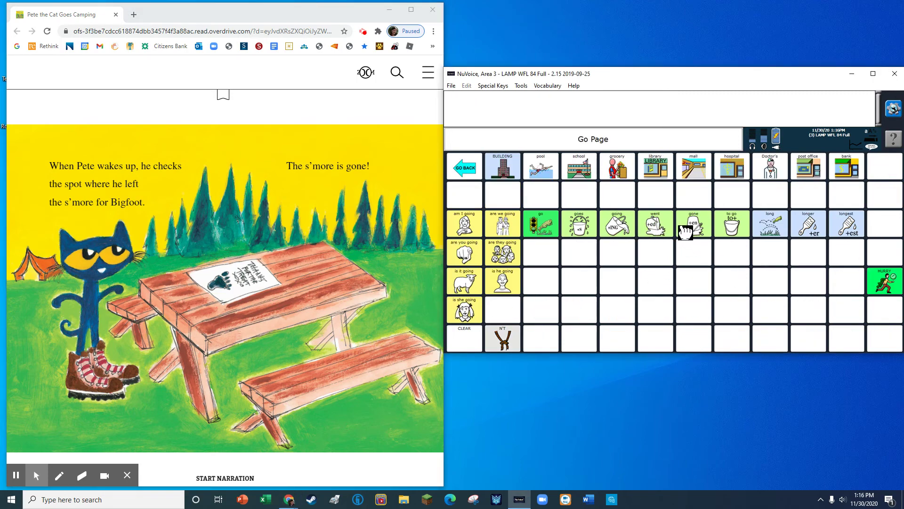
{"action": "left_click", "coordinate": [693, 230]}
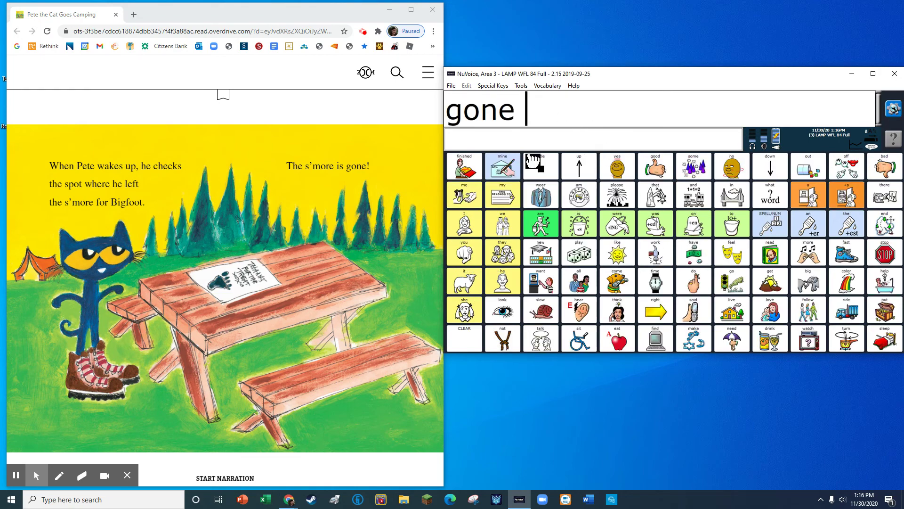
{"action": "left_click", "coordinate": [469, 342]}
{"action": "left_click", "coordinate": [396, 289]}
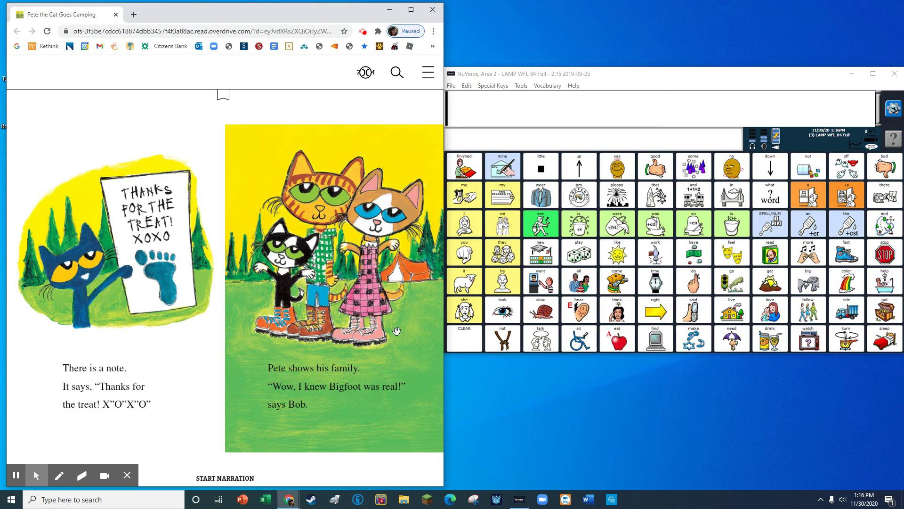
- Build and clear "holding paper", then turn to the final "Bigfoot is not scary" page
{"action": "left_click", "coordinate": [695, 283]}
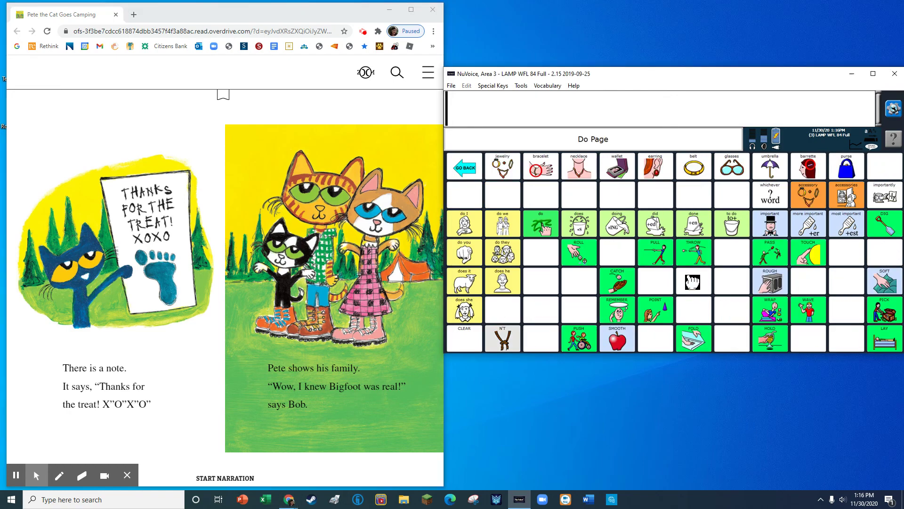
{"action": "left_click", "coordinate": [779, 335]}
{"action": "left_click", "coordinate": [629, 224]}
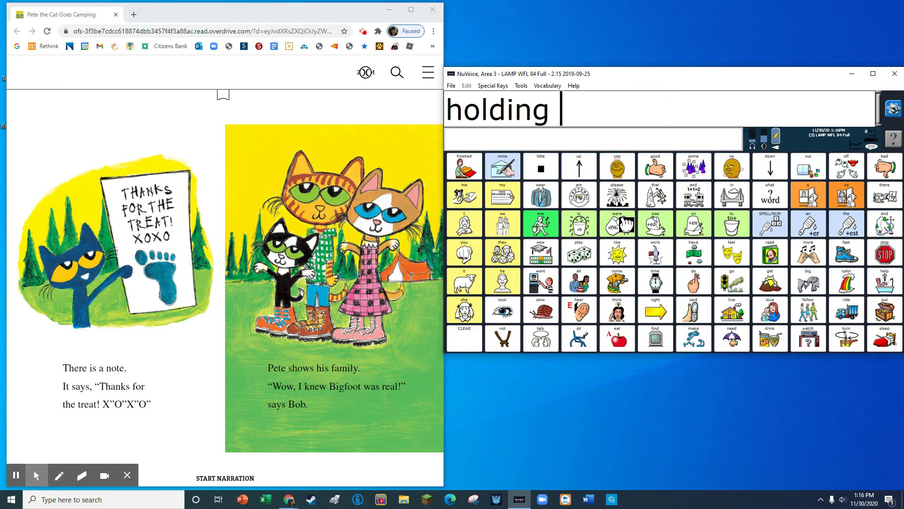
{"action": "left_click", "coordinate": [857, 284]}
{"action": "left_click", "coordinate": [541, 312]}
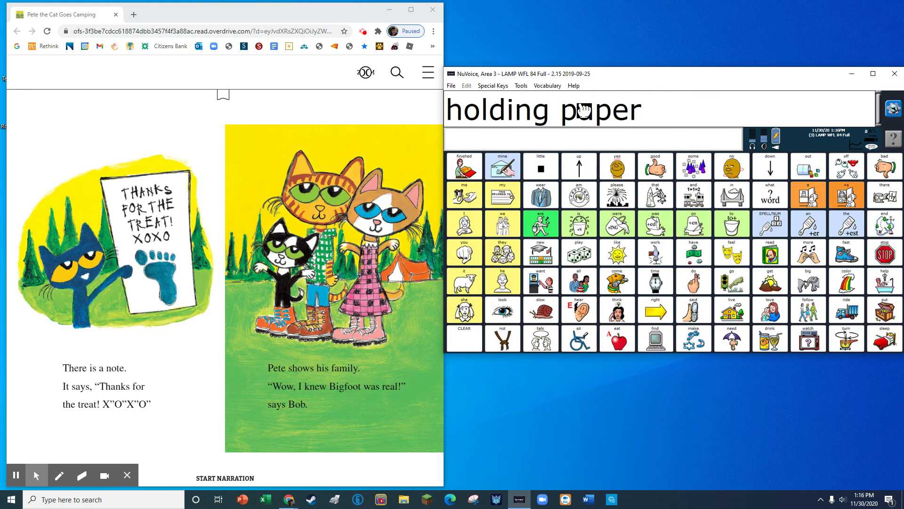
{"action": "left_click", "coordinate": [464, 338]}
{"action": "left_click", "coordinate": [388, 296]}
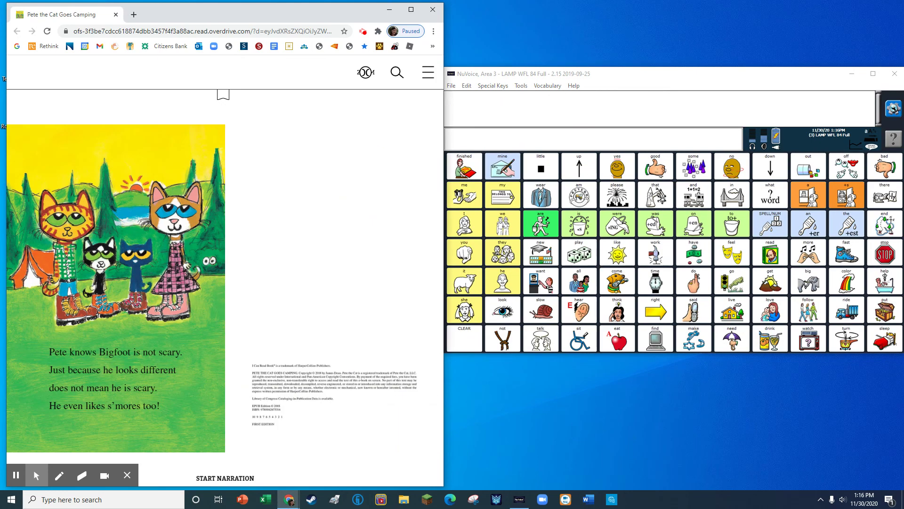